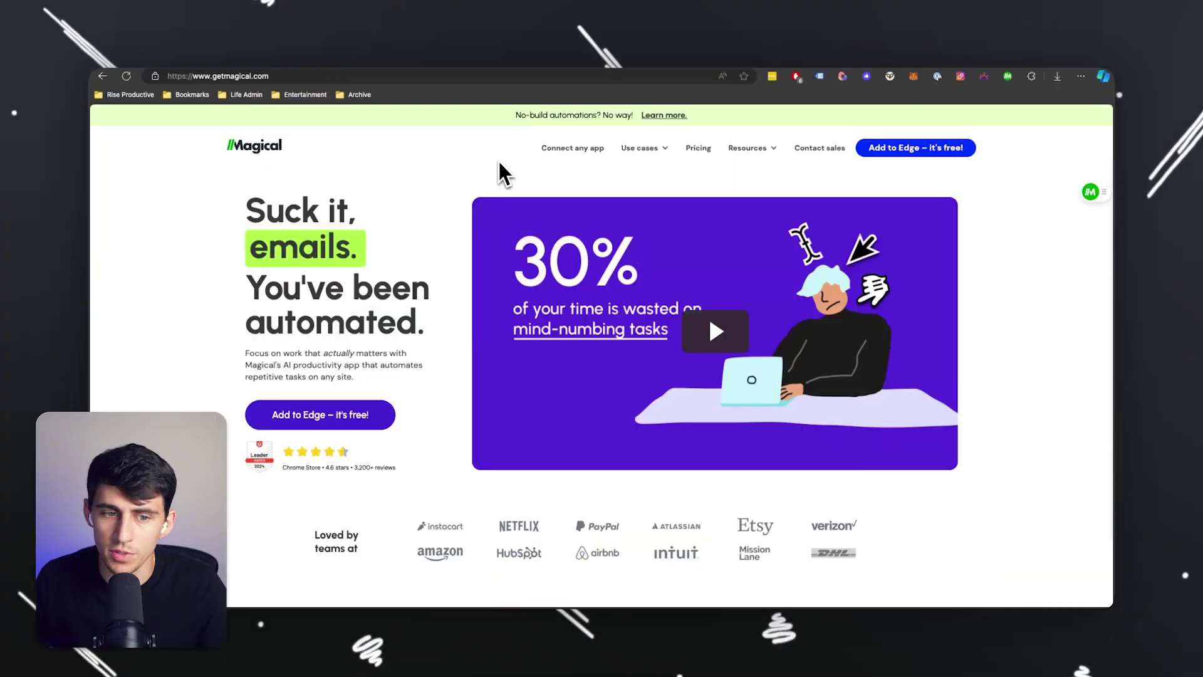
Scroll through the Magical homepage, then go back to its top.
{"action": "scroll", "coordinate": [498, 169], "scroll_direction": "down", "scroll_amount": 10}
{"action": "scroll", "coordinate": [828, 300], "scroll_direction": "down", "scroll_amount": 5}
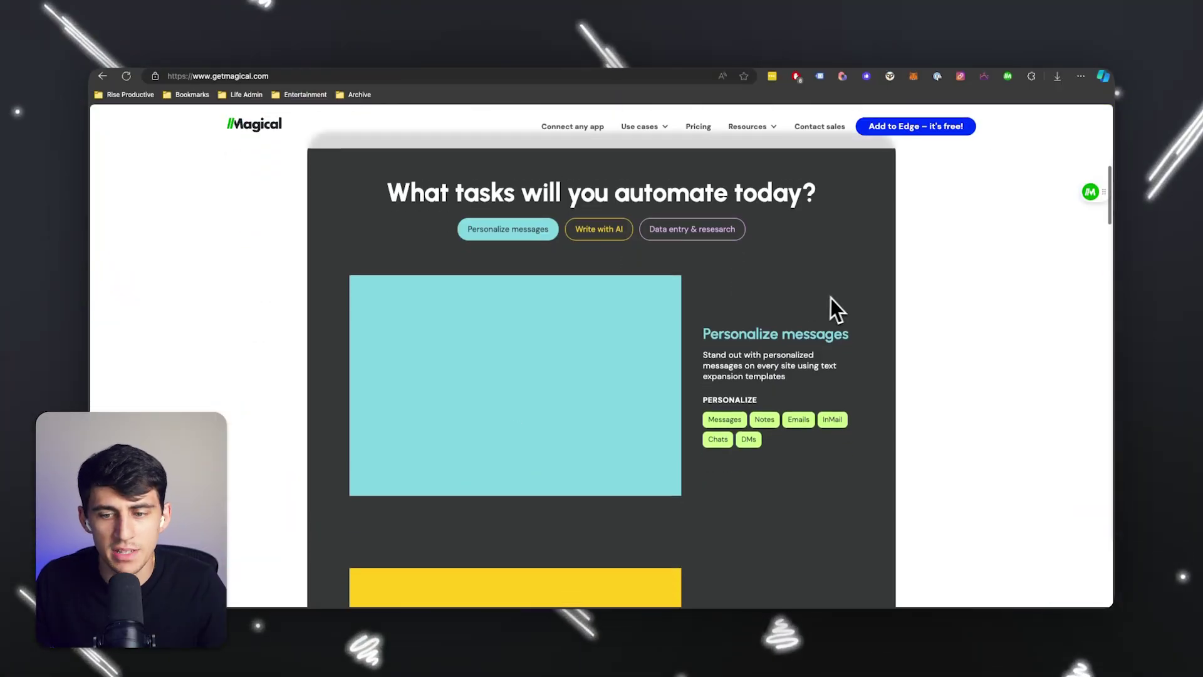
{"action": "scroll", "coordinate": [990, 319], "scroll_direction": "down", "scroll_amount": 3}
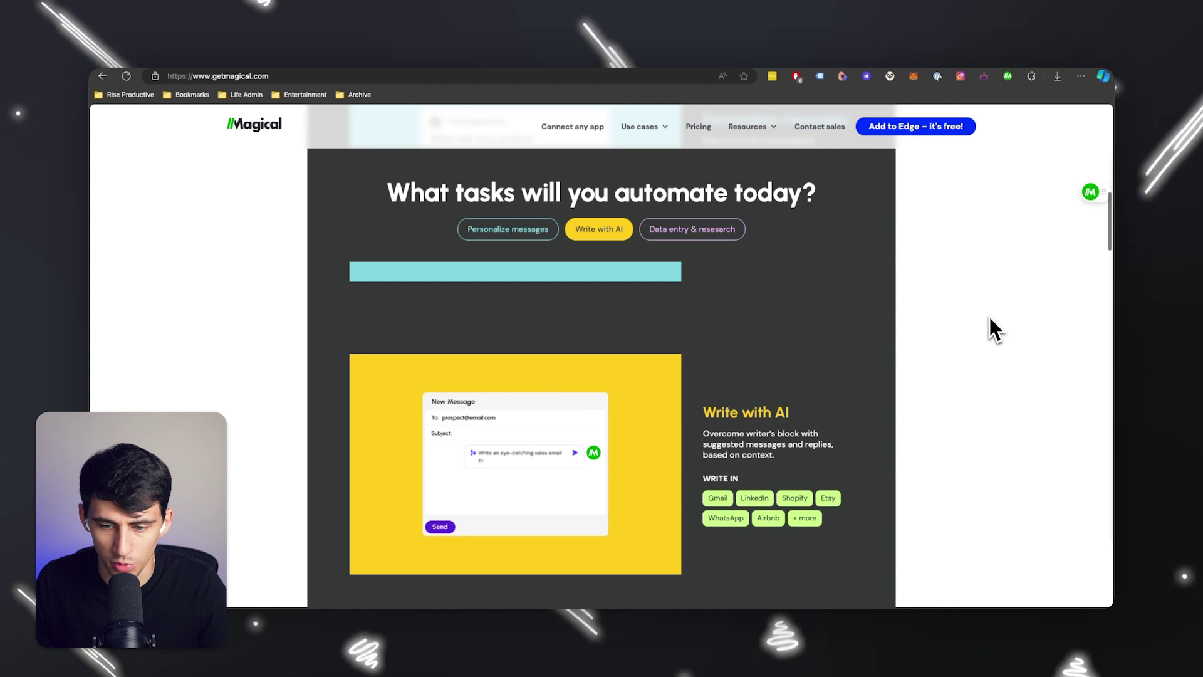
{"action": "scroll", "coordinate": [987, 316], "scroll_direction": "down", "scroll_amount": 4}
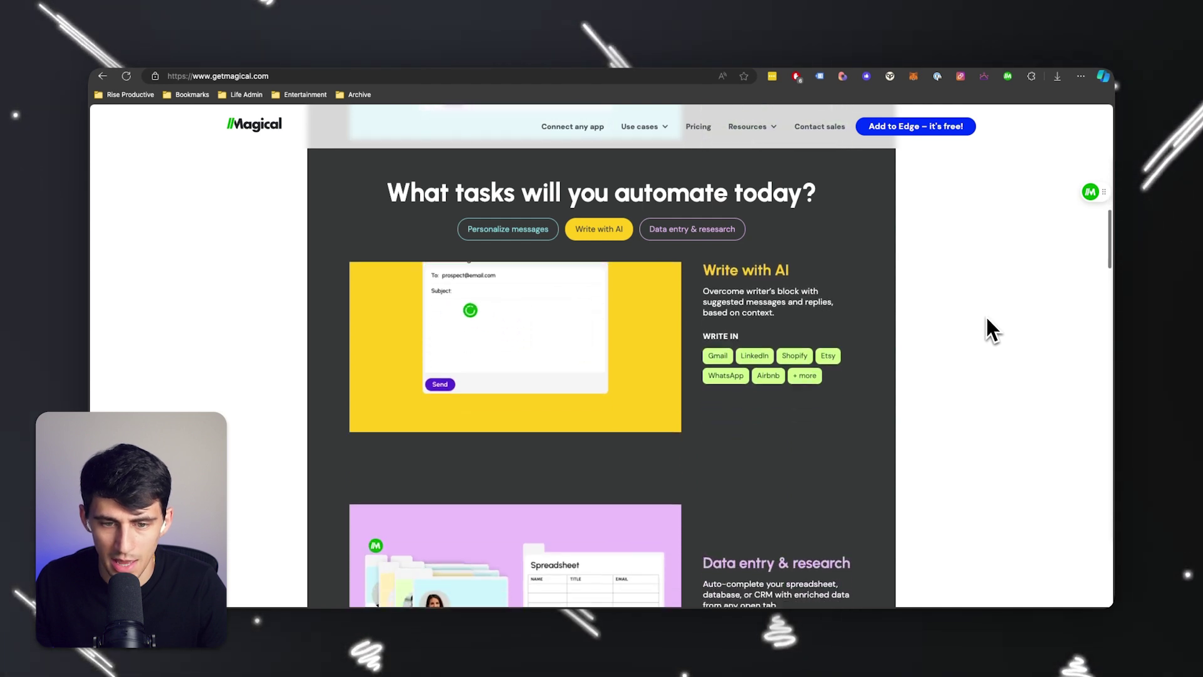
{"action": "scroll", "coordinate": [981, 315], "scroll_direction": "down", "scroll_amount": 8}
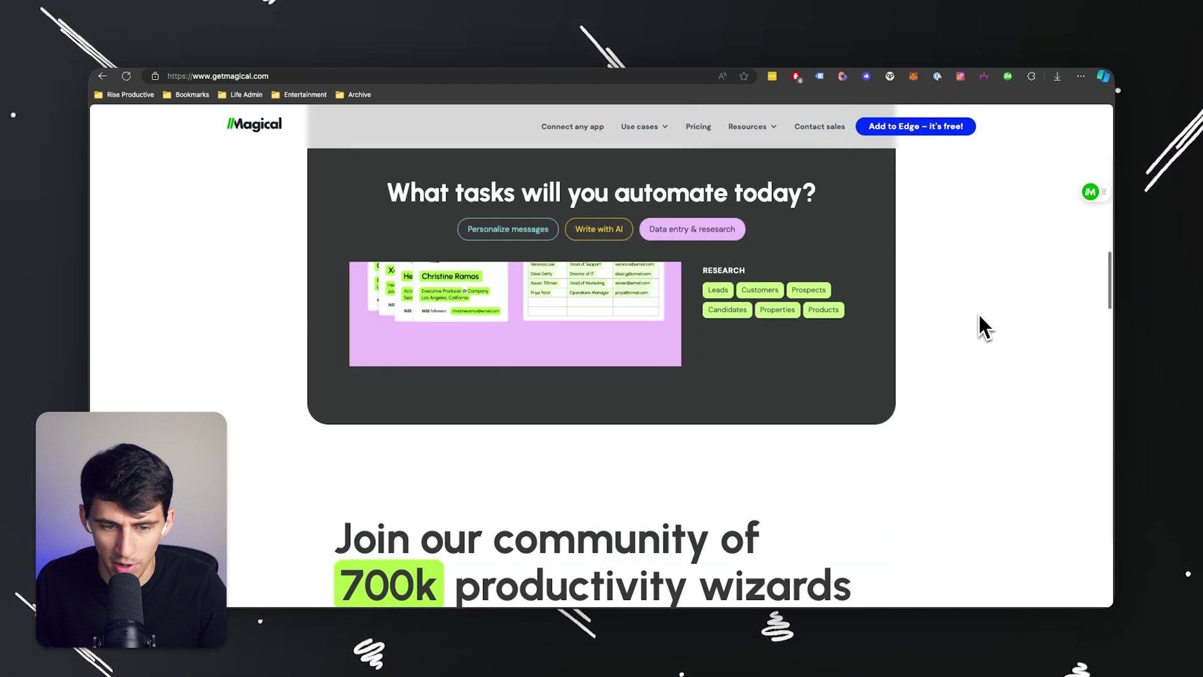
{"action": "scroll", "coordinate": [975, 317], "scroll_direction": "up", "scroll_amount": 8}
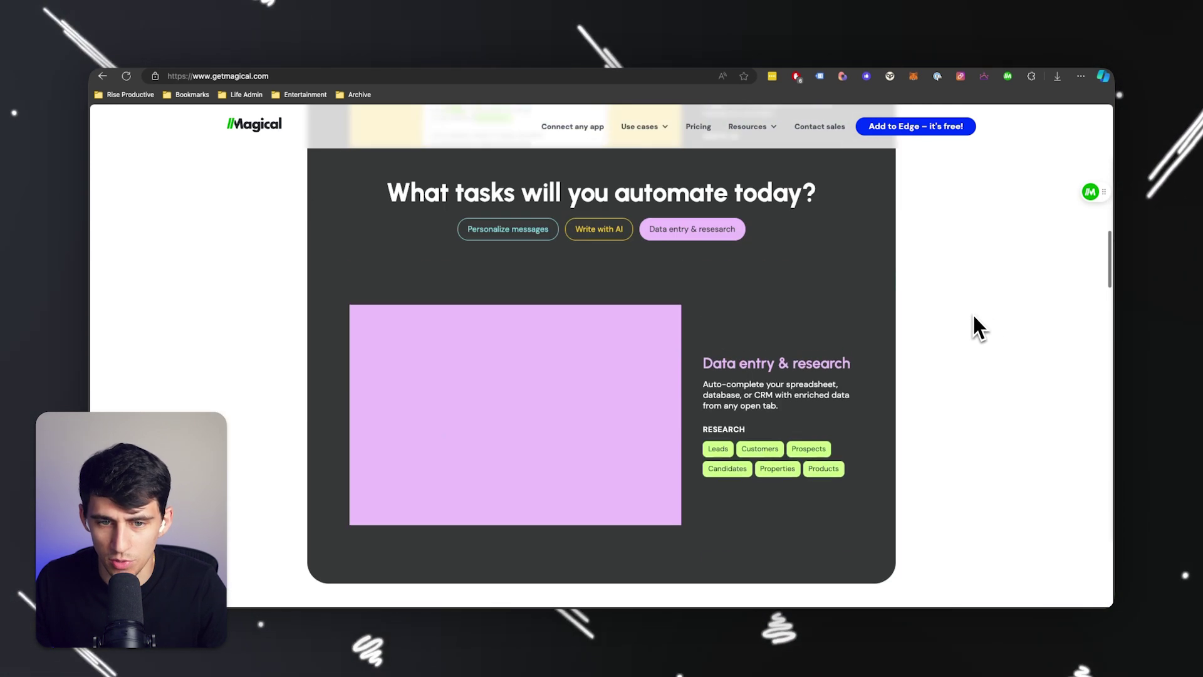
{"action": "scroll", "coordinate": [969, 319], "scroll_direction": "down", "scroll_amount": 2}
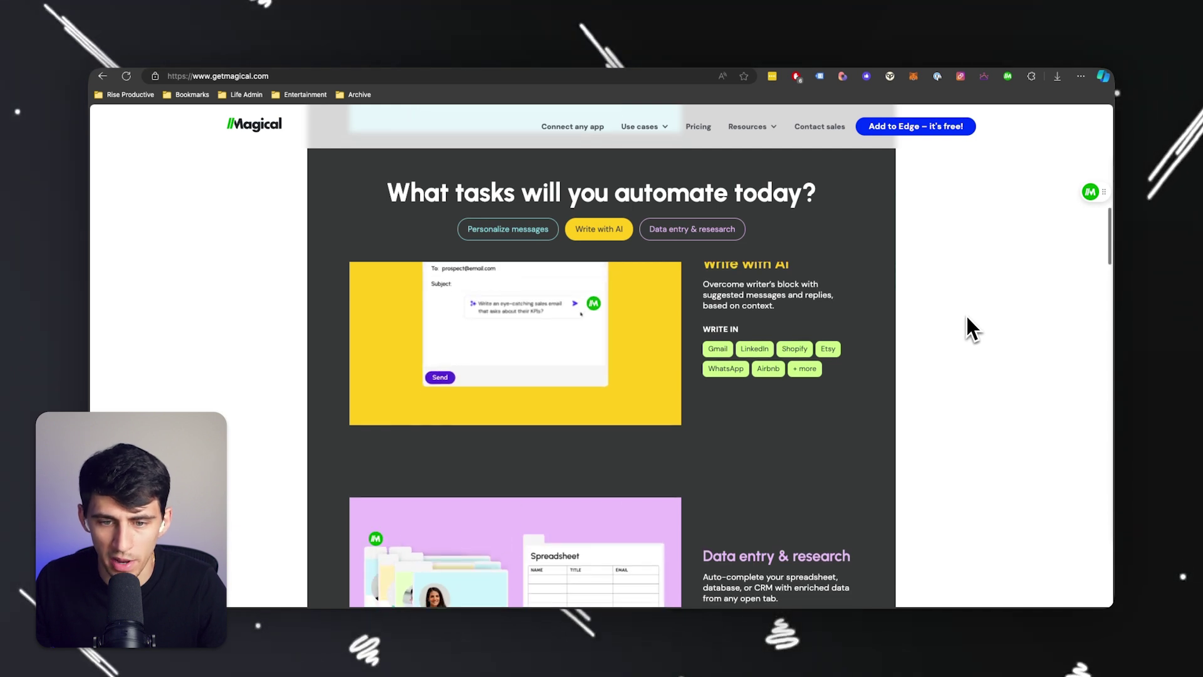
{"action": "scroll", "coordinate": [966, 317], "scroll_direction": "down", "scroll_amount": 1}
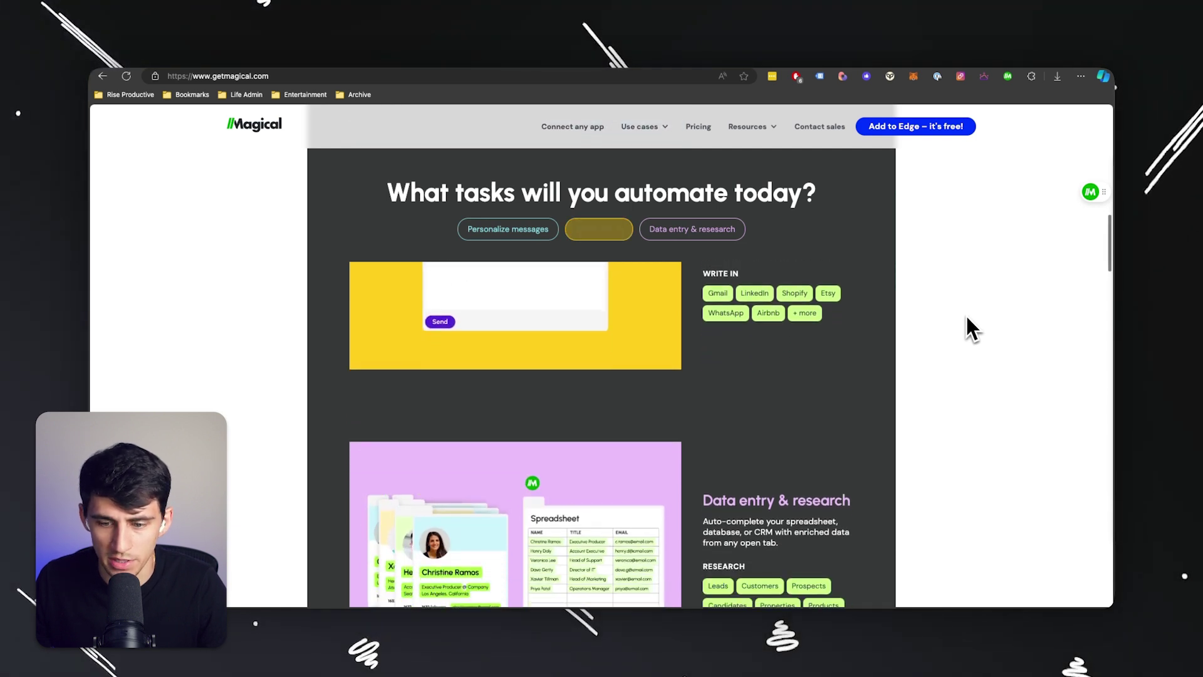
{"action": "scroll", "coordinate": [965, 317], "scroll_direction": "up", "scroll_amount": 6}
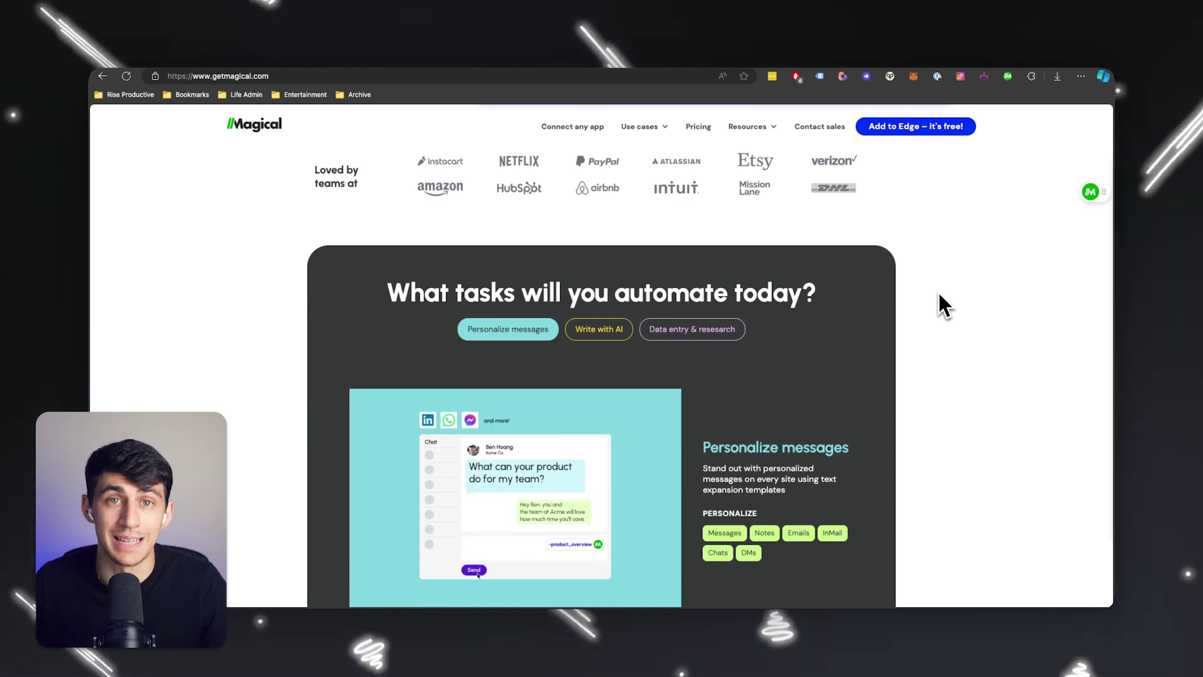
{"action": "key", "text": "alt+Left"}
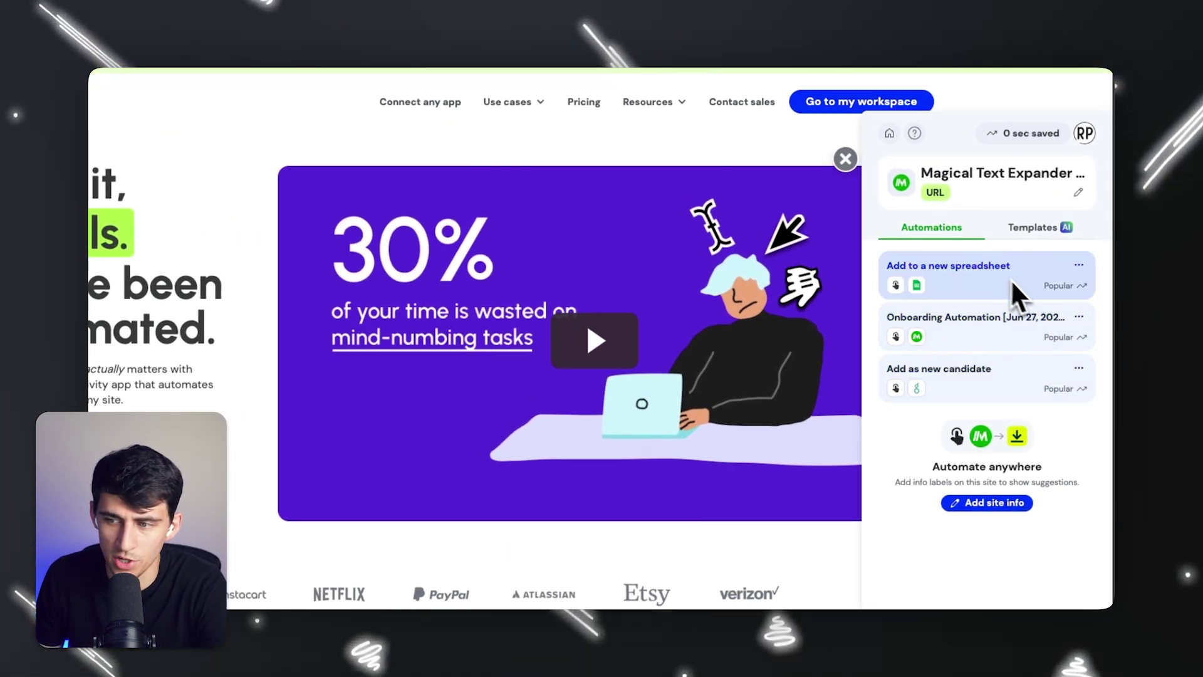
View the site's detected info labels, start adding labels, and scroll the LinkedIn feed.
{"action": "left_click", "coordinate": [1078, 193]}
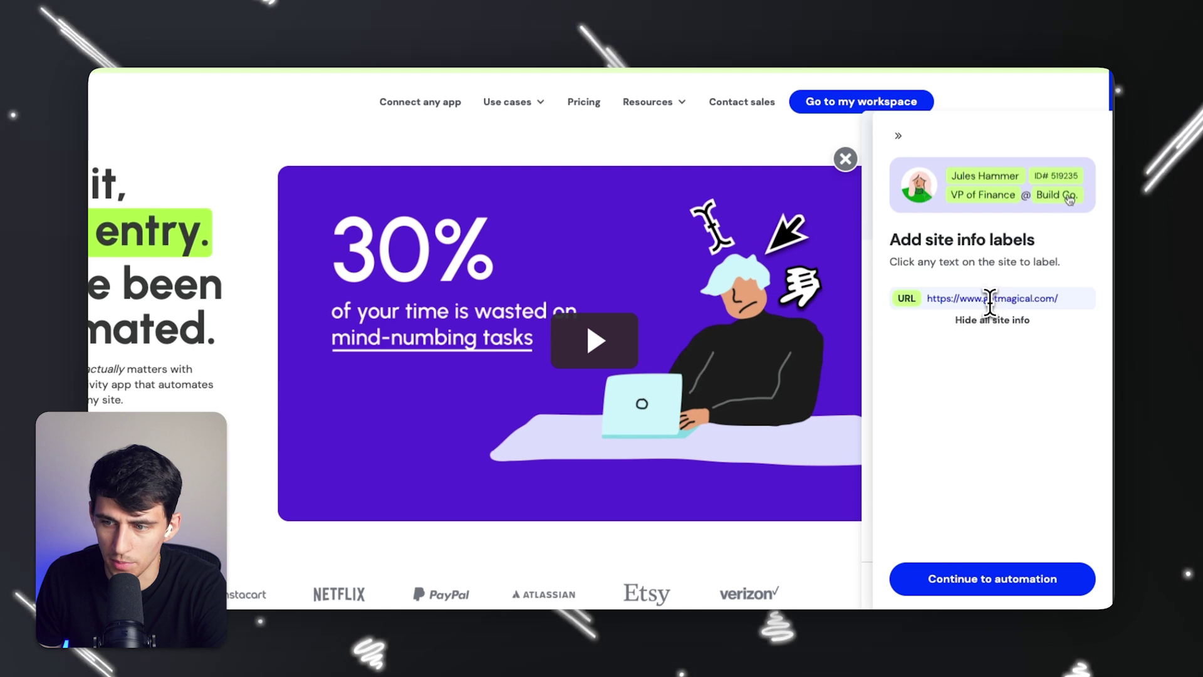
{"action": "left_click", "coordinate": [991, 300]}
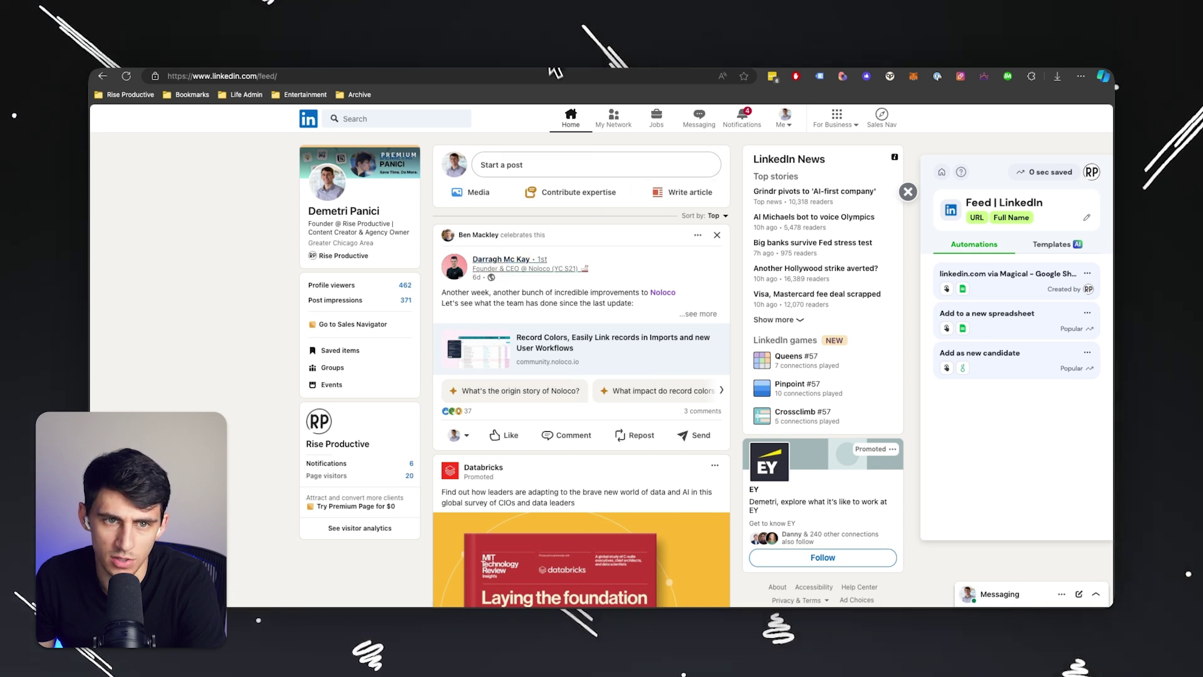
{"action": "scroll", "coordinate": [567, 288], "scroll_direction": "down", "scroll_amount": 15}
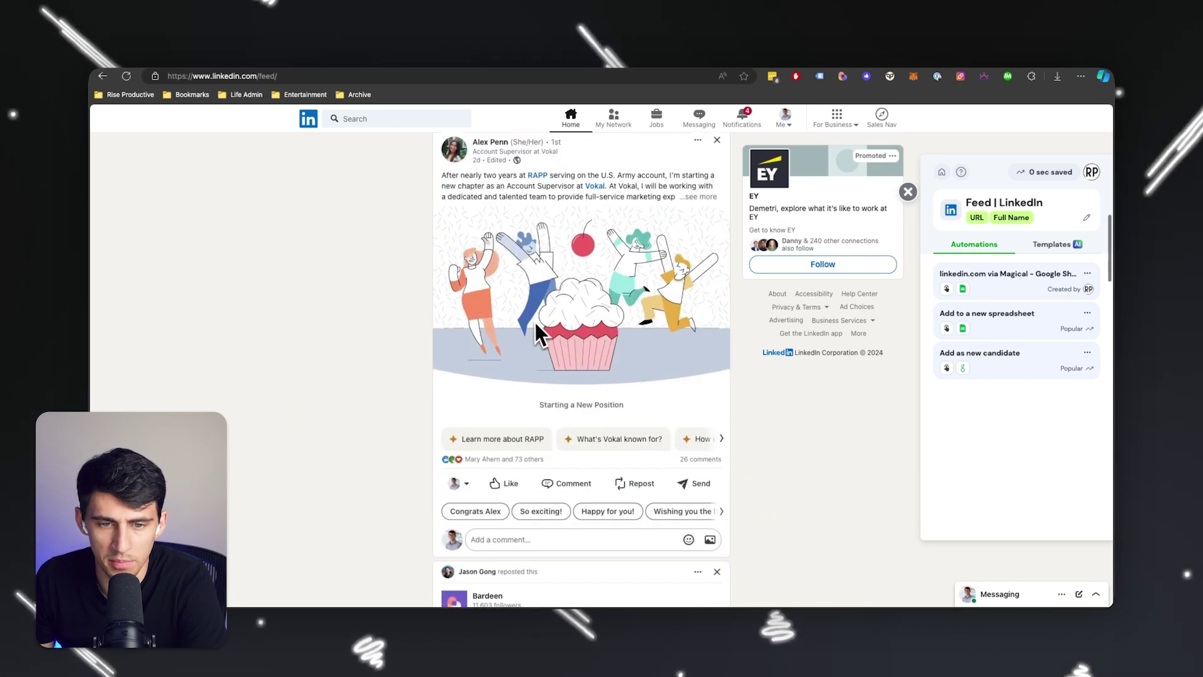
{"action": "scroll", "coordinate": [524, 321], "scroll_direction": "down", "scroll_amount": 10}
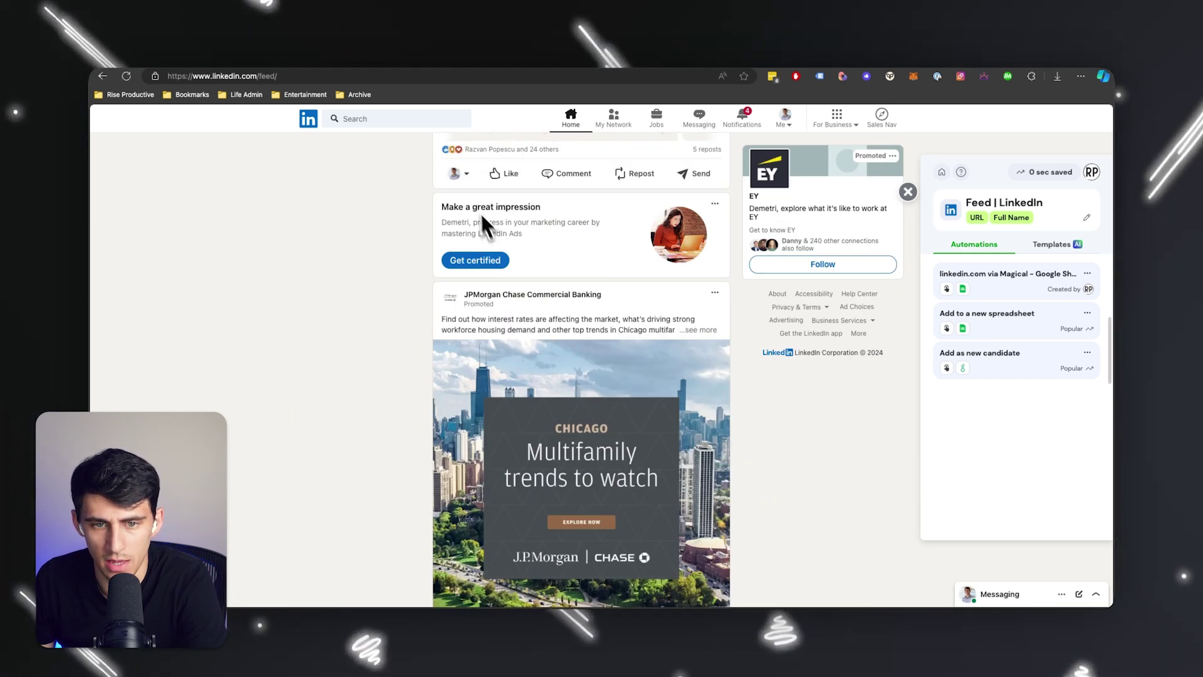
{"action": "scroll", "coordinate": [486, 224], "scroll_direction": "down", "scroll_amount": 5}
{"action": "scroll", "coordinate": [519, 412], "scroll_direction": "down", "scroll_amount": 20}
{"action": "scroll", "coordinate": [524, 401], "scroll_direction": "down", "scroll_amount": 3}
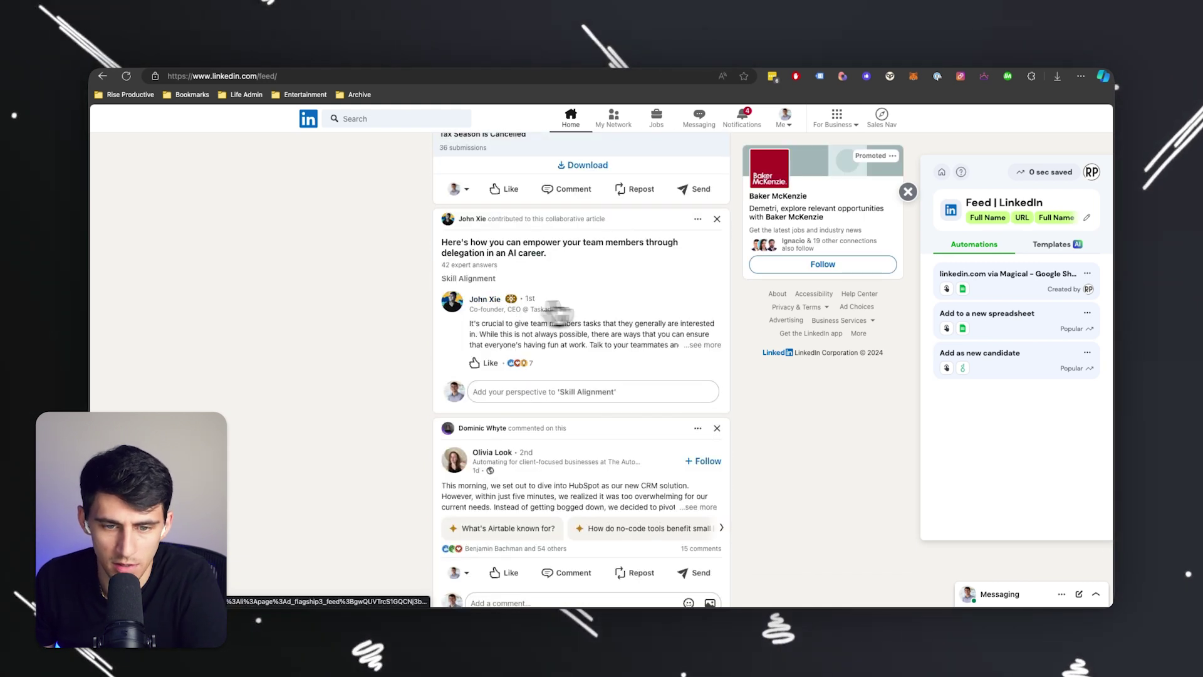
{"action": "scroll", "coordinate": [526, 313], "scroll_direction": "down", "scroll_amount": 3}
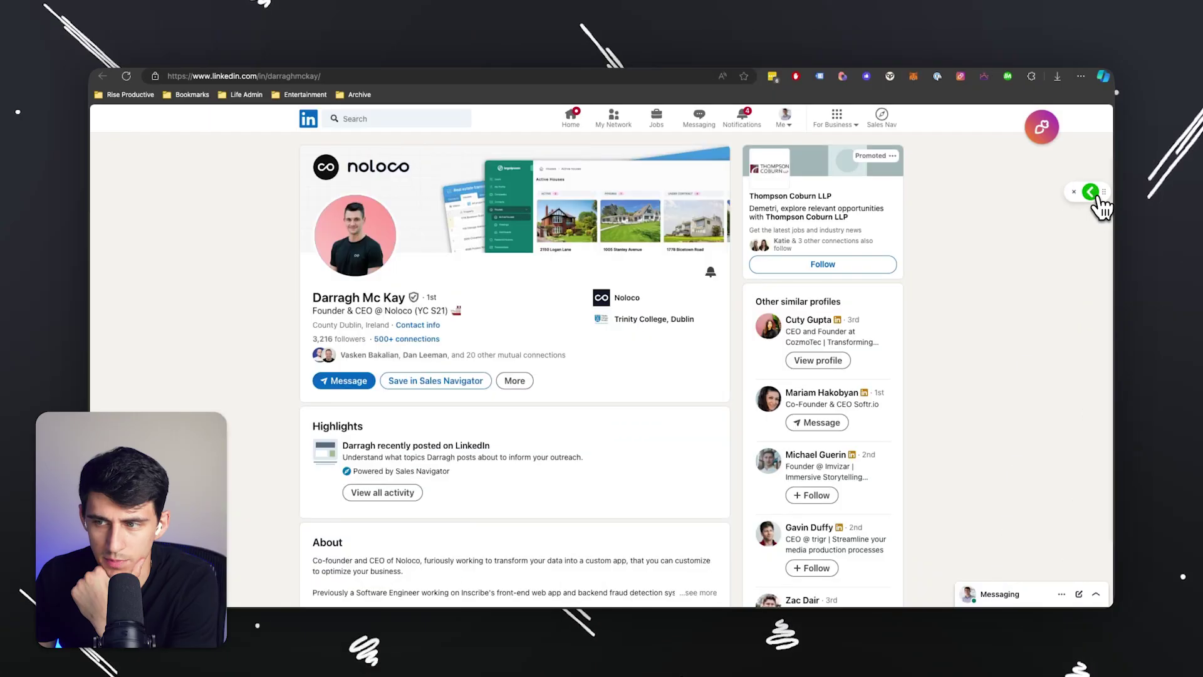
On the LinkedIn profile, label the follower count 3,216 as Followers in Magical.
{"action": "left_click", "coordinate": [1099, 205]}
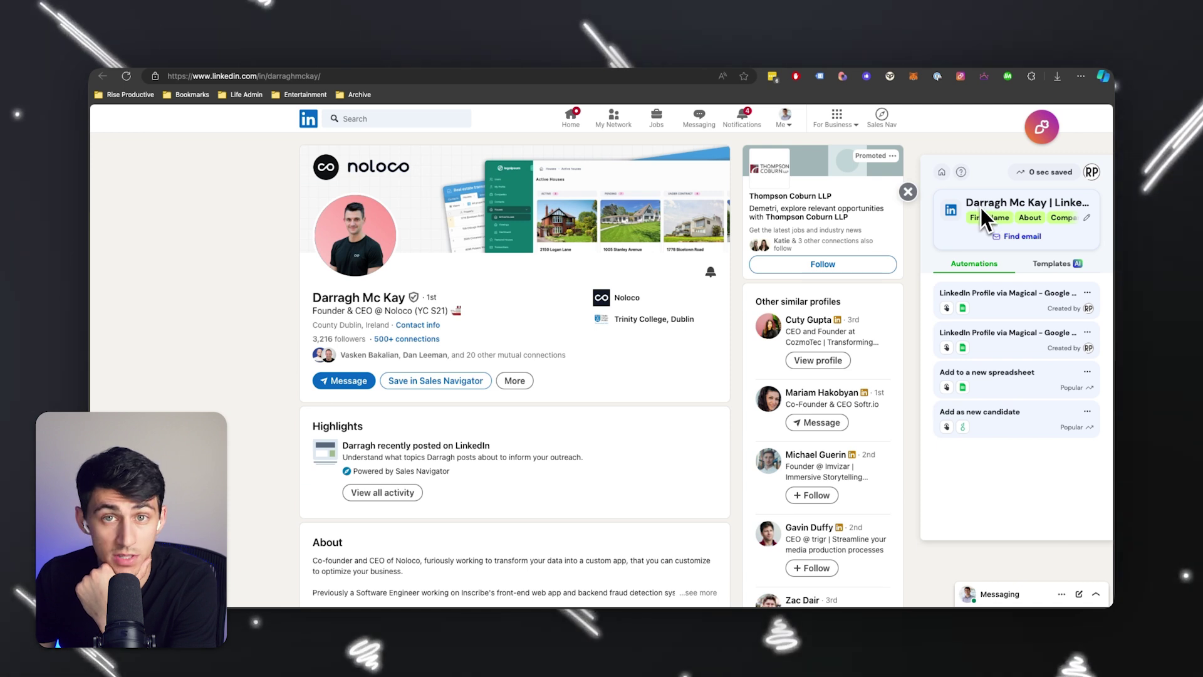
{"action": "left_click", "coordinate": [1088, 219]}
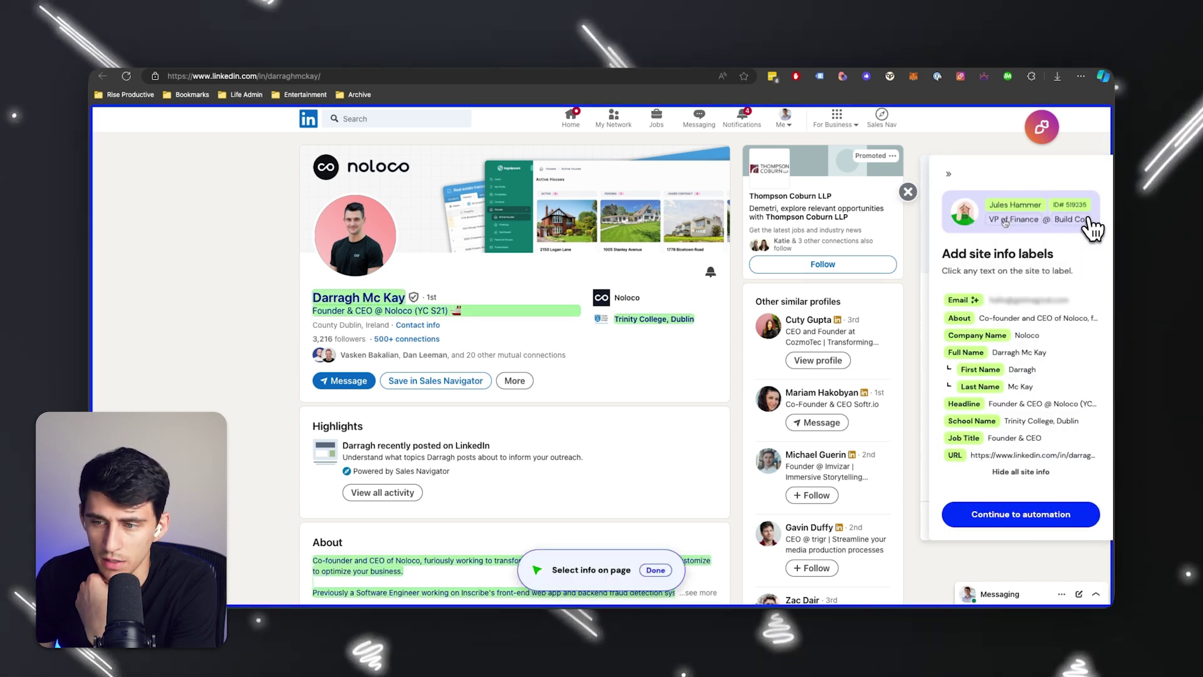
{"action": "scroll", "coordinate": [1015, 414], "scroll_direction": "down", "scroll_amount": 1}
{"action": "scroll", "coordinate": [997, 416], "scroll_direction": "up", "scroll_amount": 4}
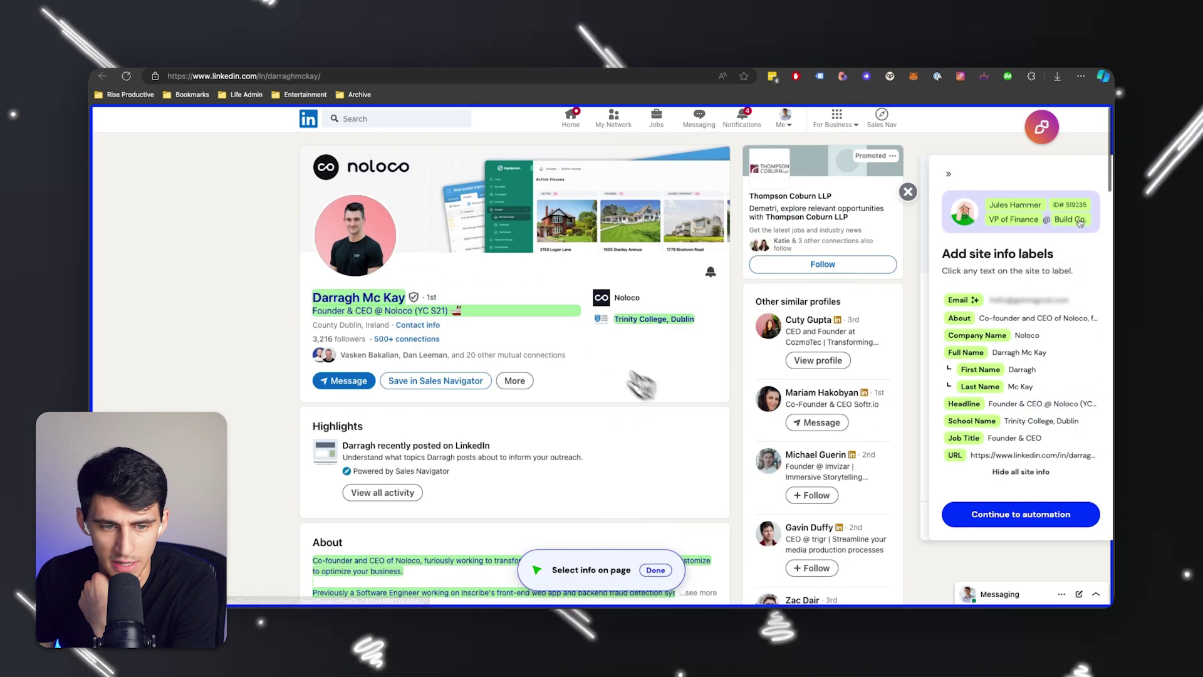
{"action": "left_click", "coordinate": [325, 339]}
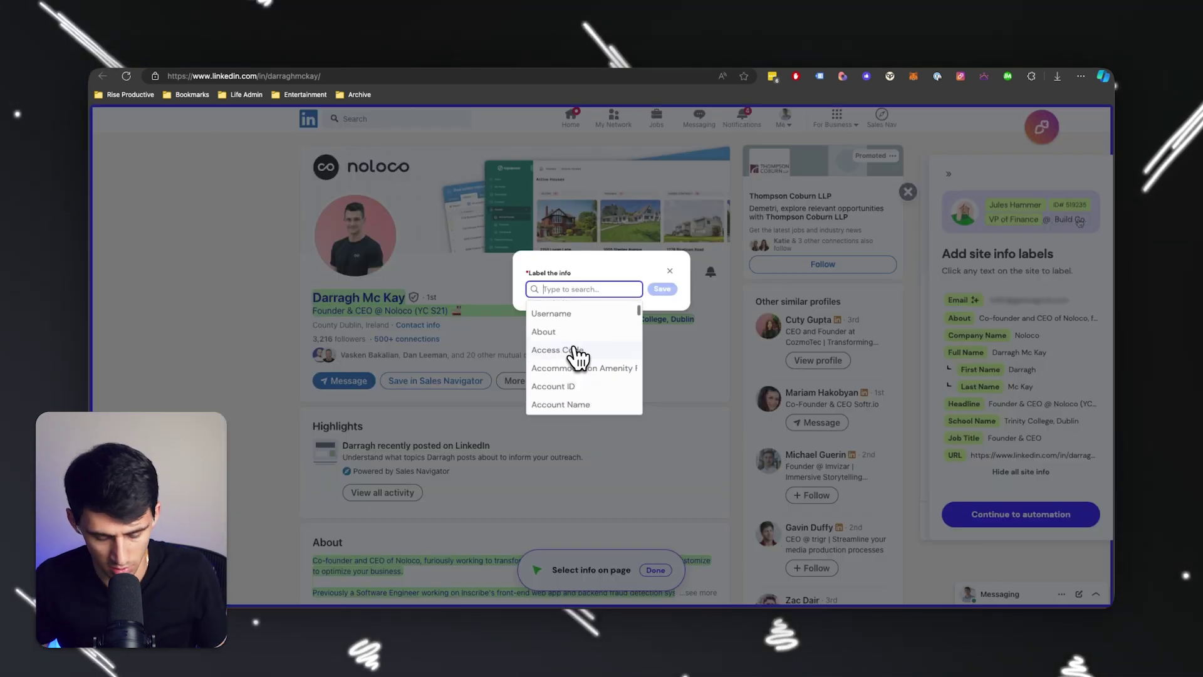
{"action": "type", "text": "foll"}
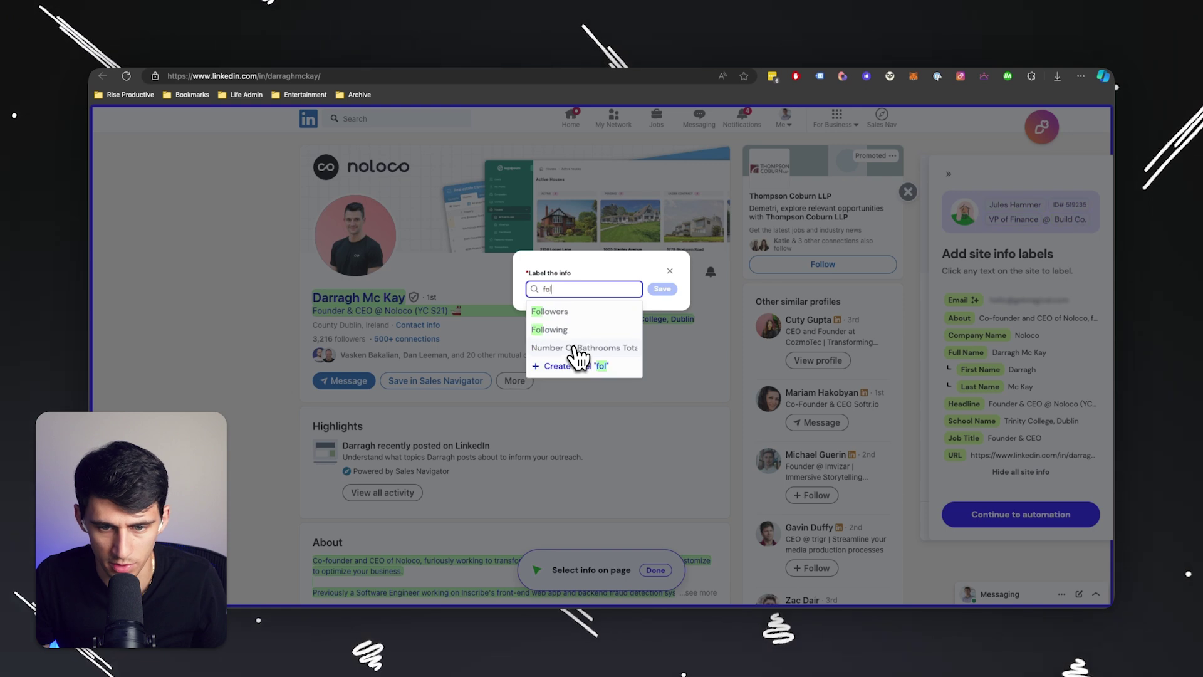
{"action": "left_click", "coordinate": [601, 312]}
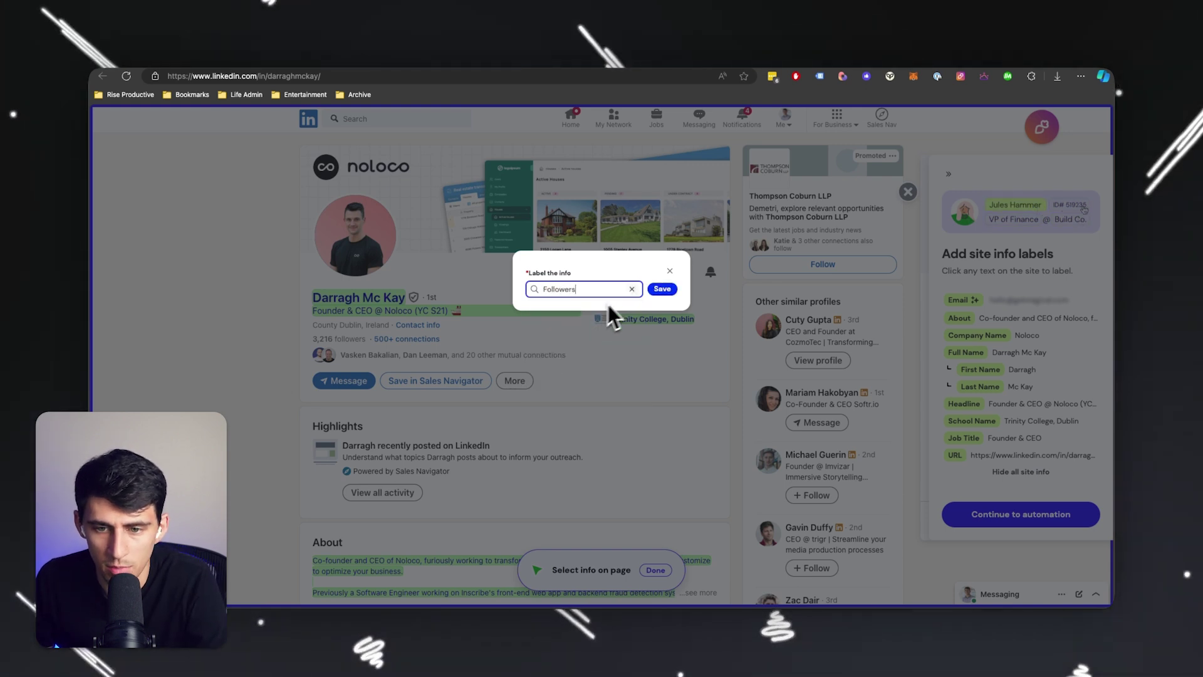
{"action": "left_click", "coordinate": [655, 292]}
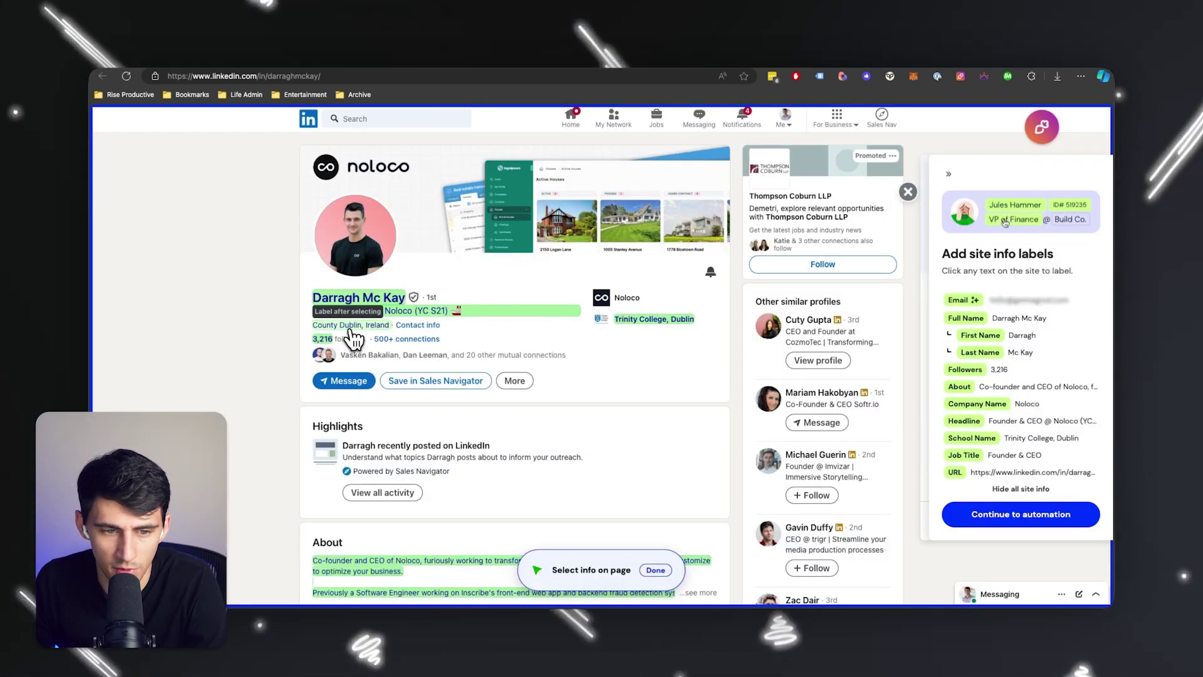
Label the profile's location text as Location, then continue to the automations.
{"action": "left_click", "coordinate": [351, 330]}
{"action": "type", "text": "locat"}
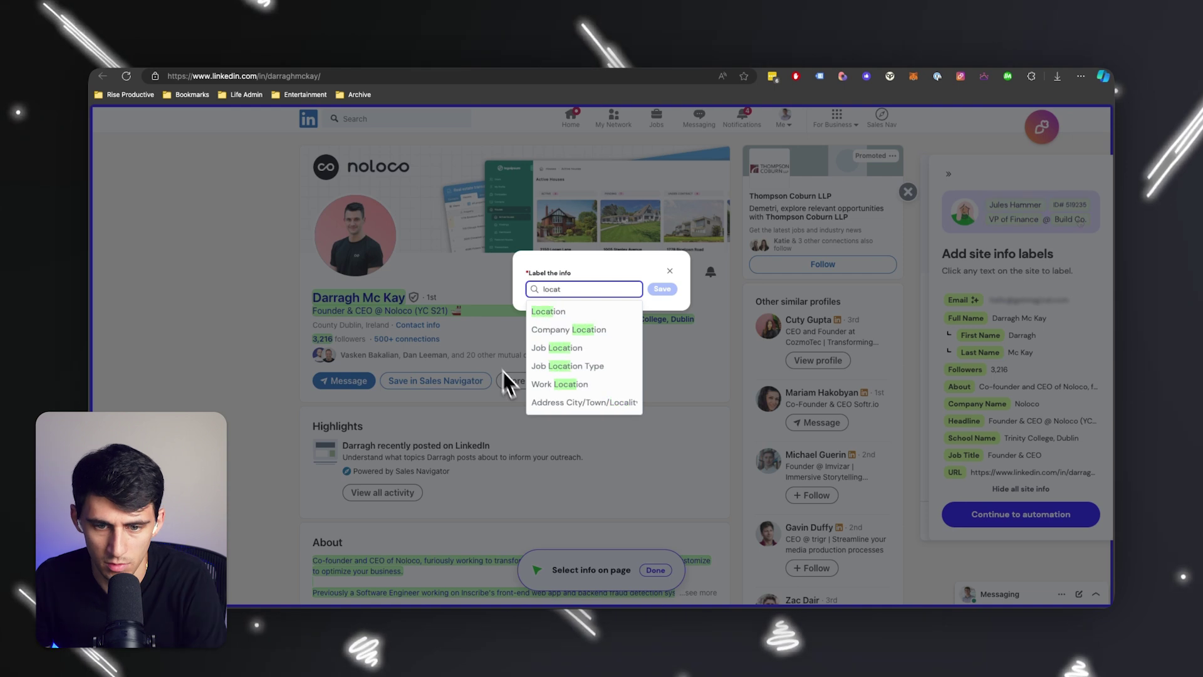
{"action": "left_click", "coordinate": [536, 316]}
{"action": "left_click", "coordinate": [661, 290]}
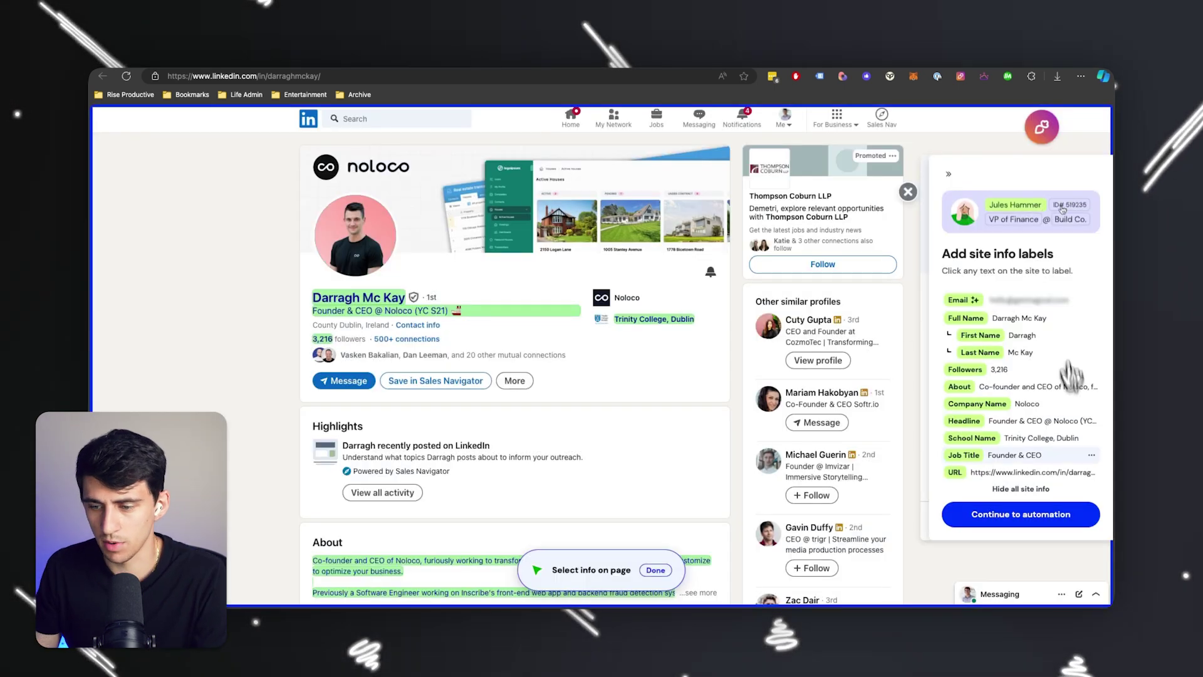
{"action": "left_click", "coordinate": [1018, 513]}
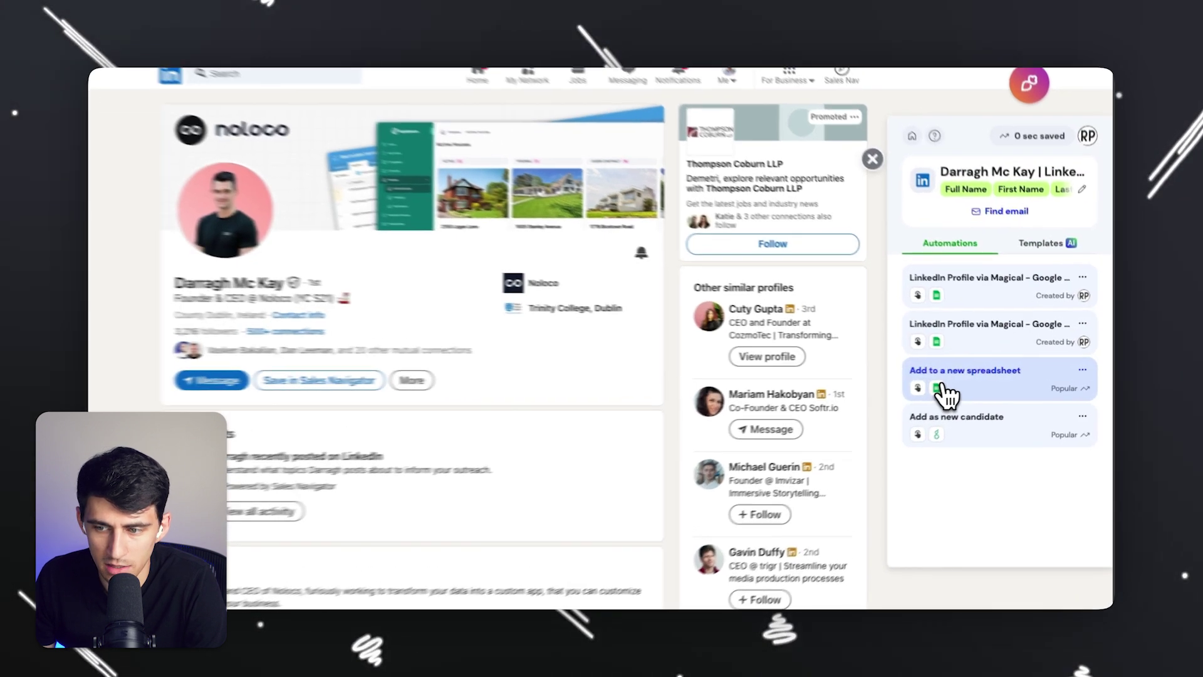
Run 'Add to a new spreadsheet' for all similar LinkedIn profile tabs.
{"action": "left_click", "coordinate": [969, 390]}
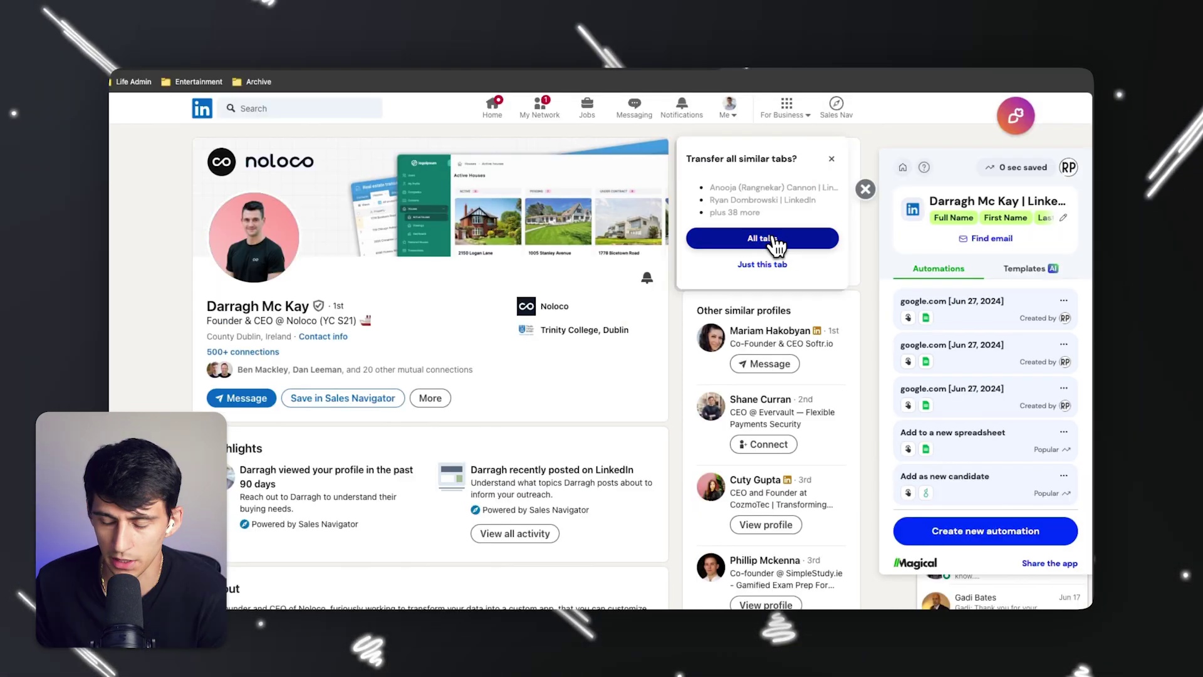
{"action": "left_click", "coordinate": [724, 192]}
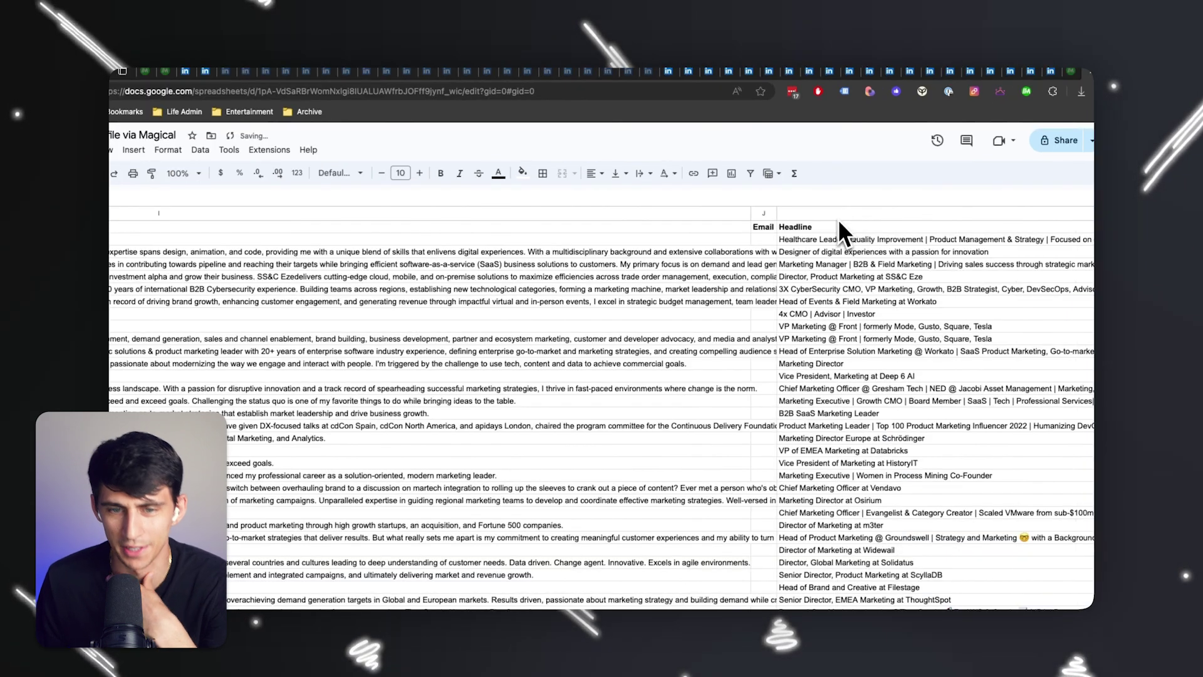
Widen column I so the long About text is readable.
{"action": "key", "text": "Right"}
{"action": "key", "text": "Right"}
{"action": "key", "text": "Right"}
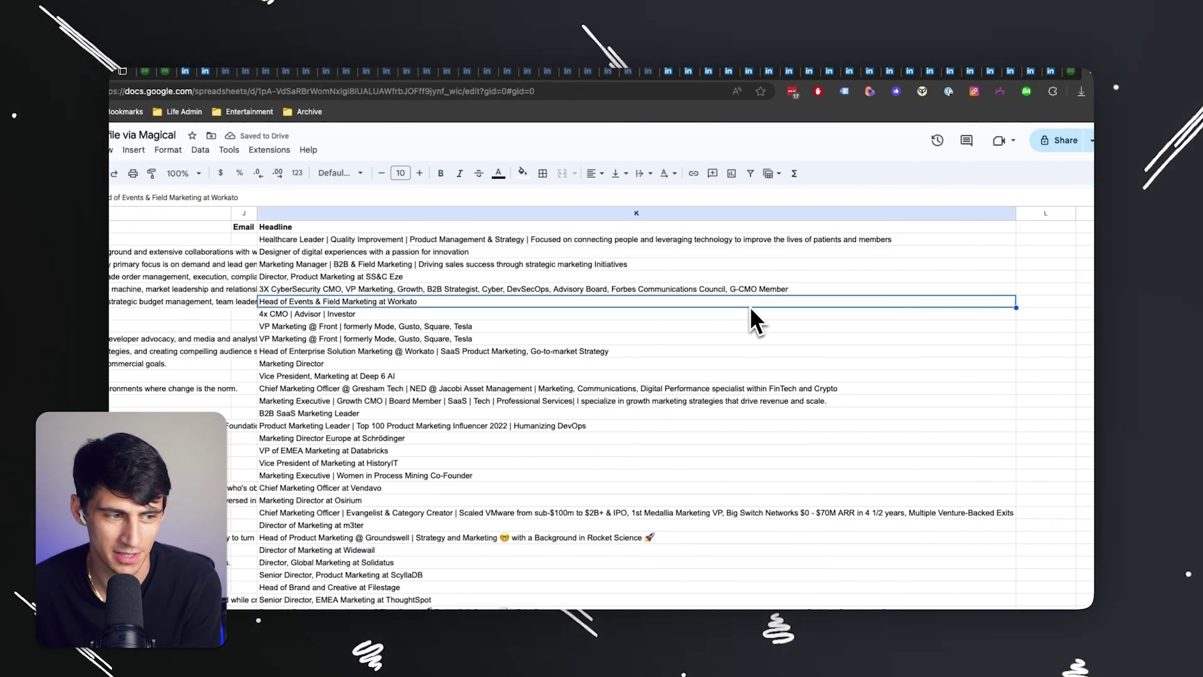
{"action": "key", "text": "Left"}
{"action": "key", "text": "Left"}
{"action": "key", "text": "Left"}
{"action": "key", "text": "Left"}
{"action": "key", "text": "Left"}
{"action": "key", "text": "Left"}
{"action": "key", "text": "Left"}
{"action": "key", "text": "Left"}
{"action": "key", "text": "Left"}
{"action": "key", "text": "Left"}
{"action": "key", "text": "Left"}
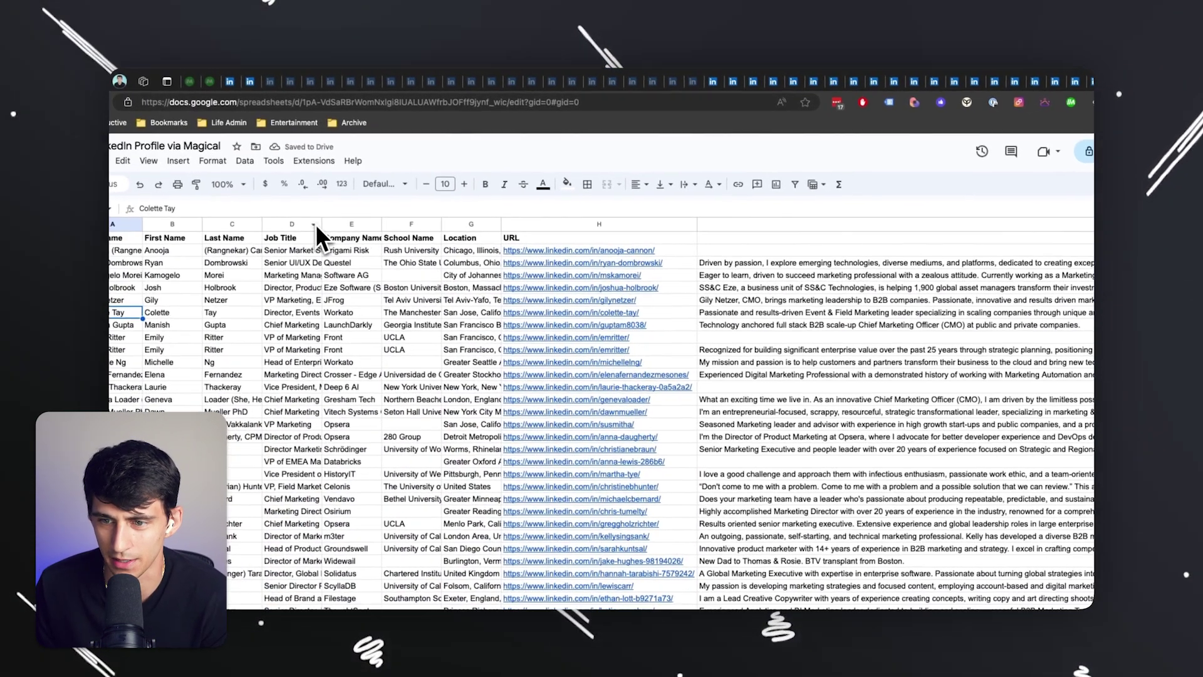
{"action": "scroll", "coordinate": [315, 224], "scroll_direction": "right", "scroll_amount": 10}
{"action": "left_click", "coordinate": [447, 442]}
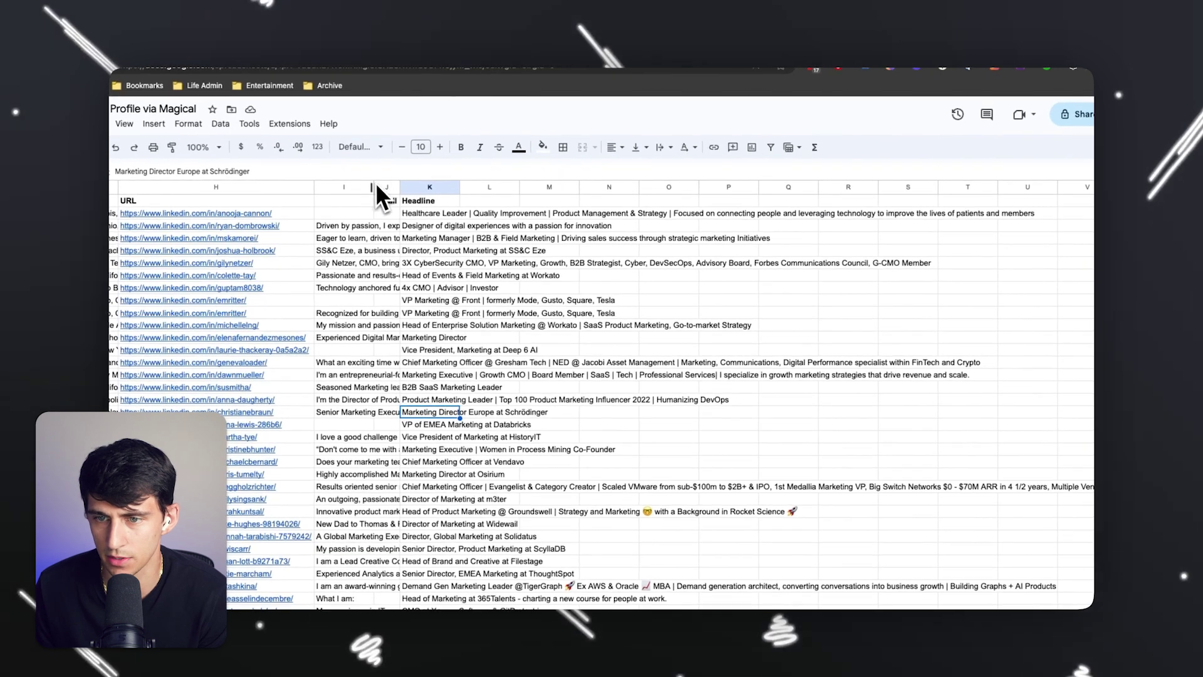
{"action": "left_click_drag", "start_coordinate": [372, 186], "coordinate": [612, 186]}
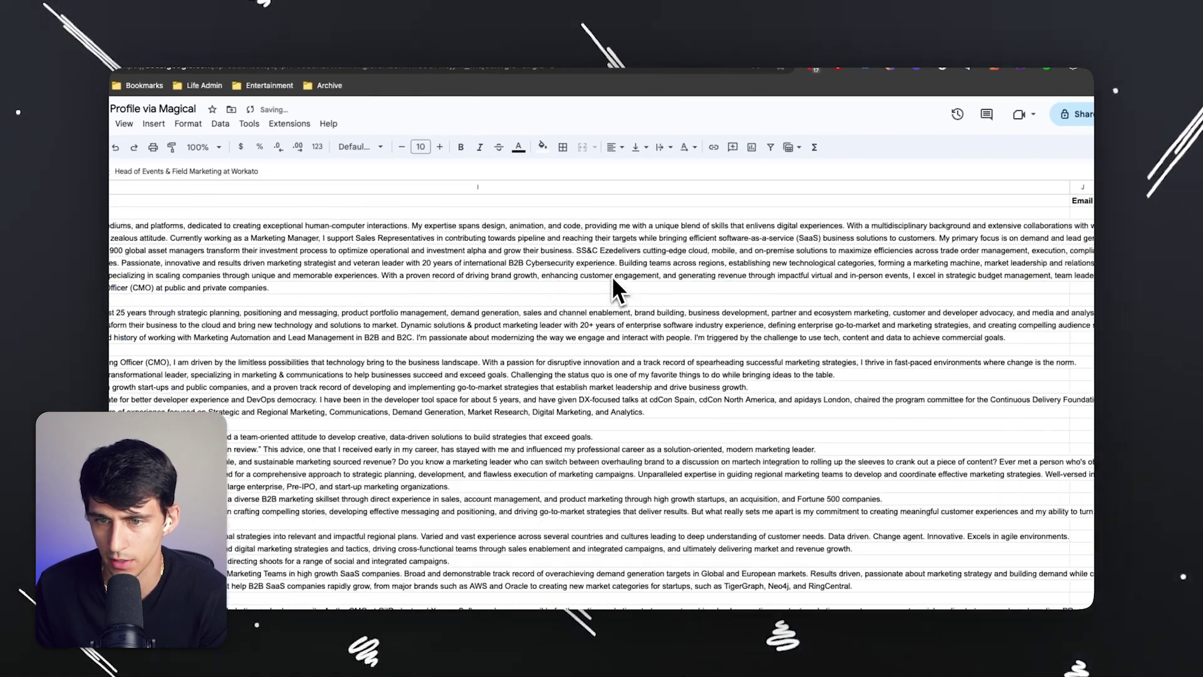
Auto-fit columns D, F and E to show full job titles, school and company names.
{"action": "key", "text": "Right"}
{"action": "key", "text": "Right"}
{"action": "key", "text": "Right"}
{"action": "key", "text": "Right"}
{"action": "key", "text": "Right"}
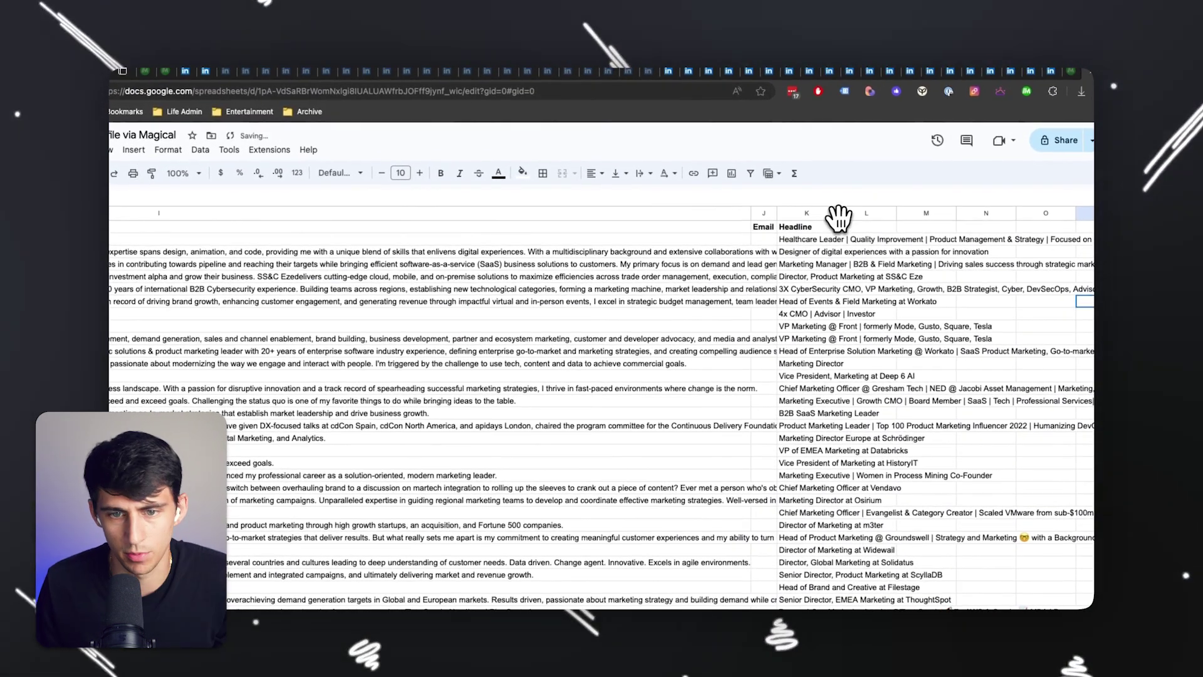
{"action": "key", "text": "Left"}
{"action": "key", "text": "Left"}
{"action": "key", "text": "Left"}
{"action": "key", "text": "Left"}
{"action": "key", "text": "Left"}
{"action": "key", "text": "Left"}
{"action": "key", "text": "Left"}
{"action": "key", "text": "Left"}
{"action": "key", "text": "Left"}
{"action": "key", "text": "Left"}
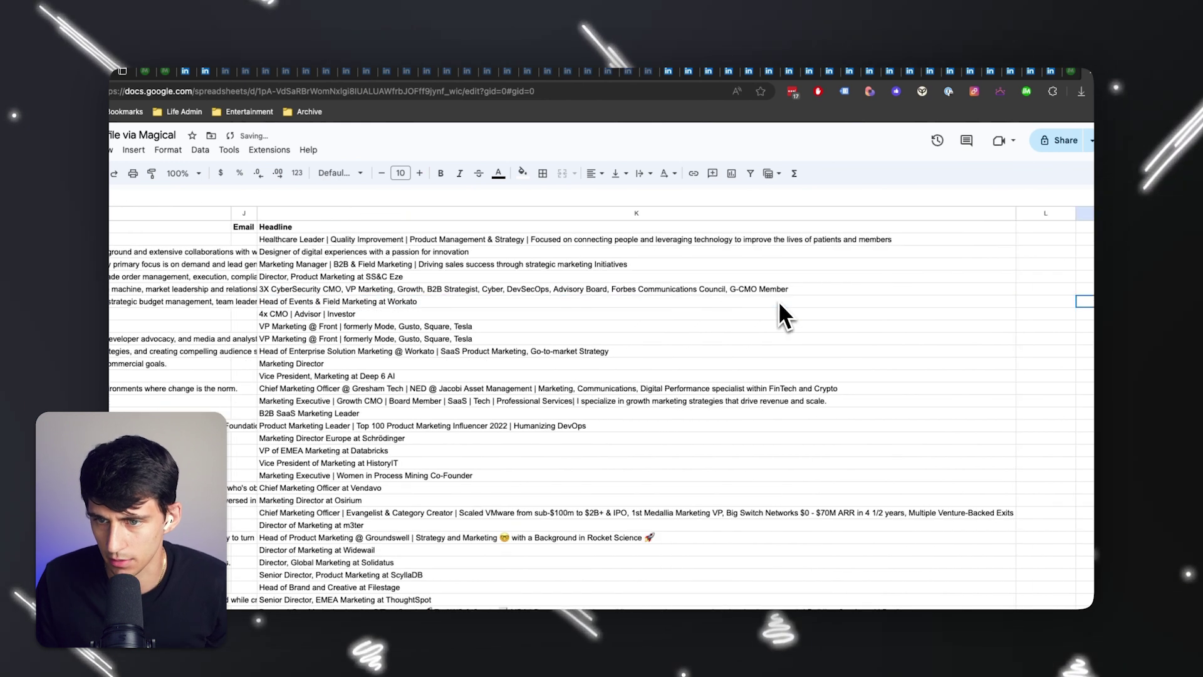
{"action": "key", "text": "Left"}
{"action": "key", "text": "Left"}
{"action": "key", "text": "Left"}
{"action": "key", "text": "Left"}
{"action": "key", "text": "Left"}
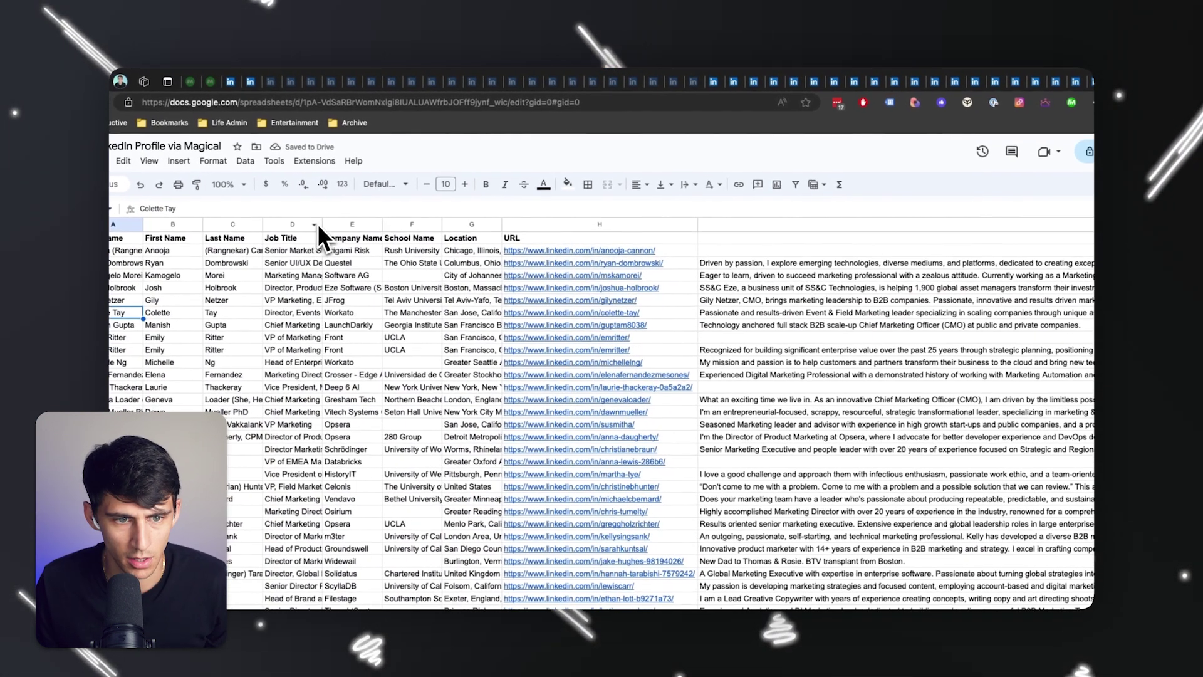
{"action": "left_click", "coordinate": [314, 225]}
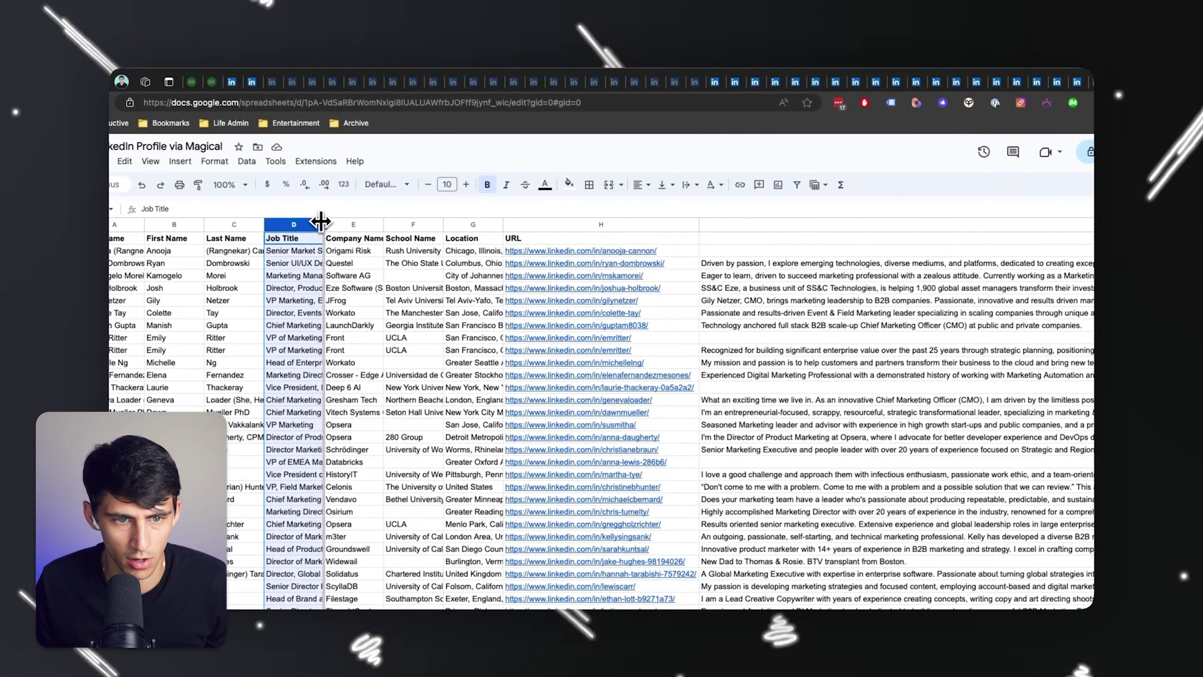
{"action": "double_click", "coordinate": [322, 224]}
{"action": "double_click", "coordinate": [540, 224]}
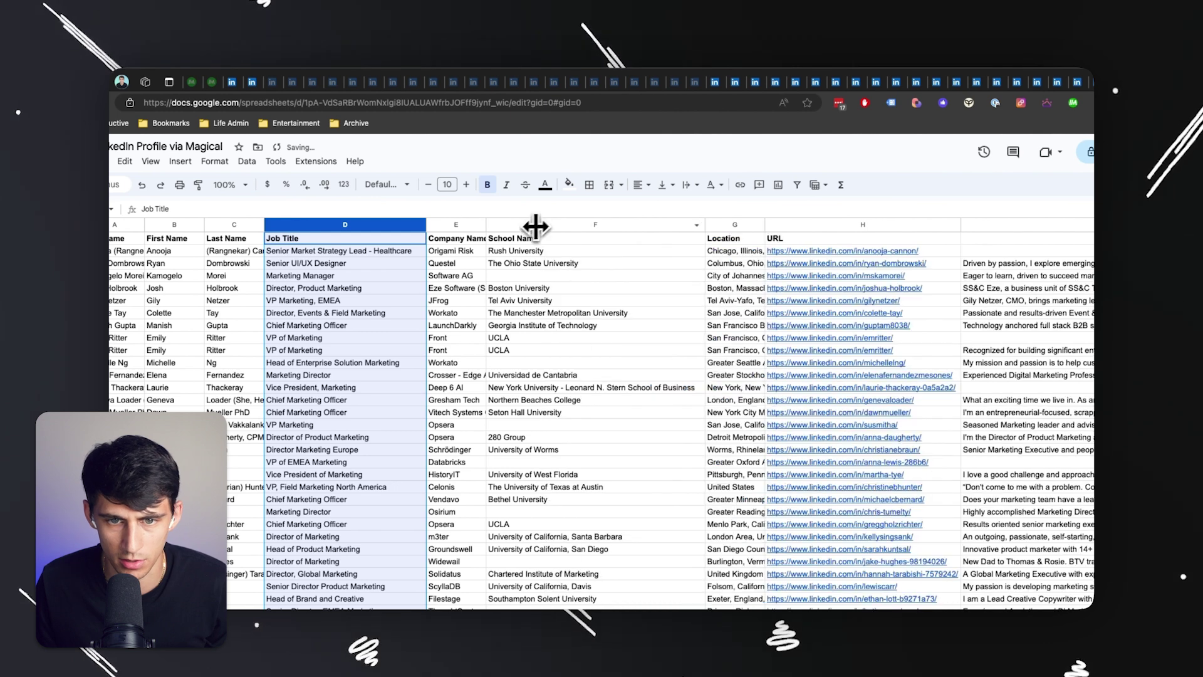
{"action": "double_click", "coordinate": [491, 225]}
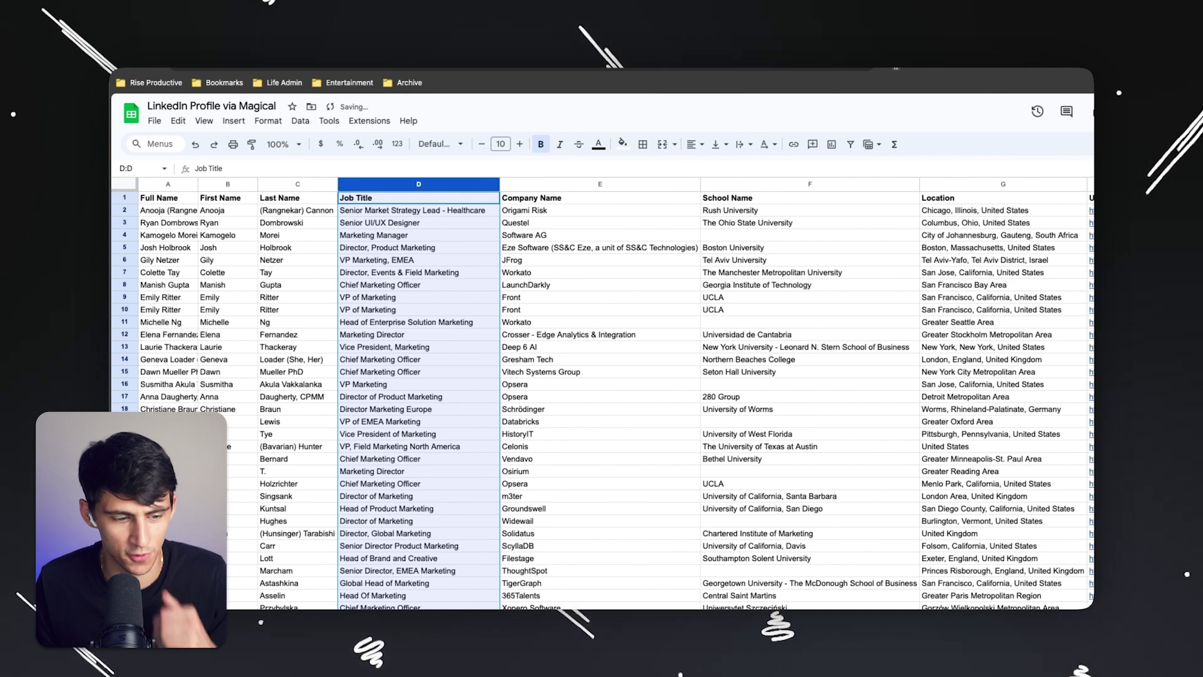
{"action": "scroll", "coordinate": [601, 376], "scroll_direction": "down", "scroll_amount": 2}
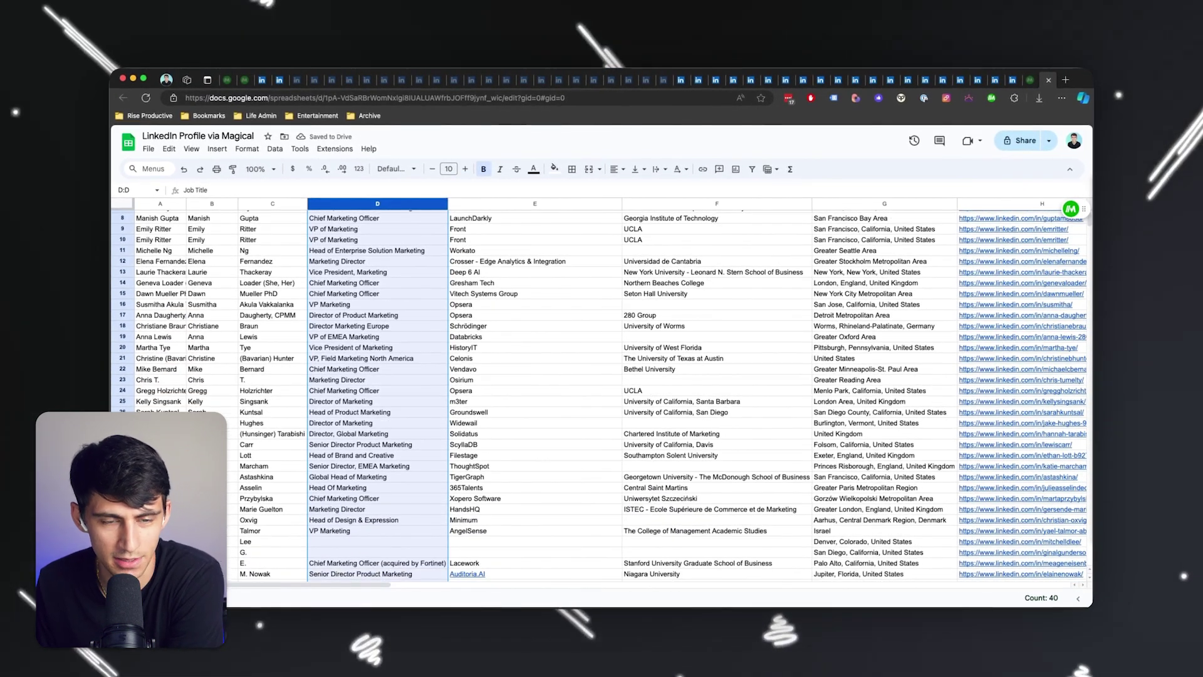
{"action": "scroll", "coordinate": [373, 361], "scroll_direction": "up", "scroll_amount": 3}
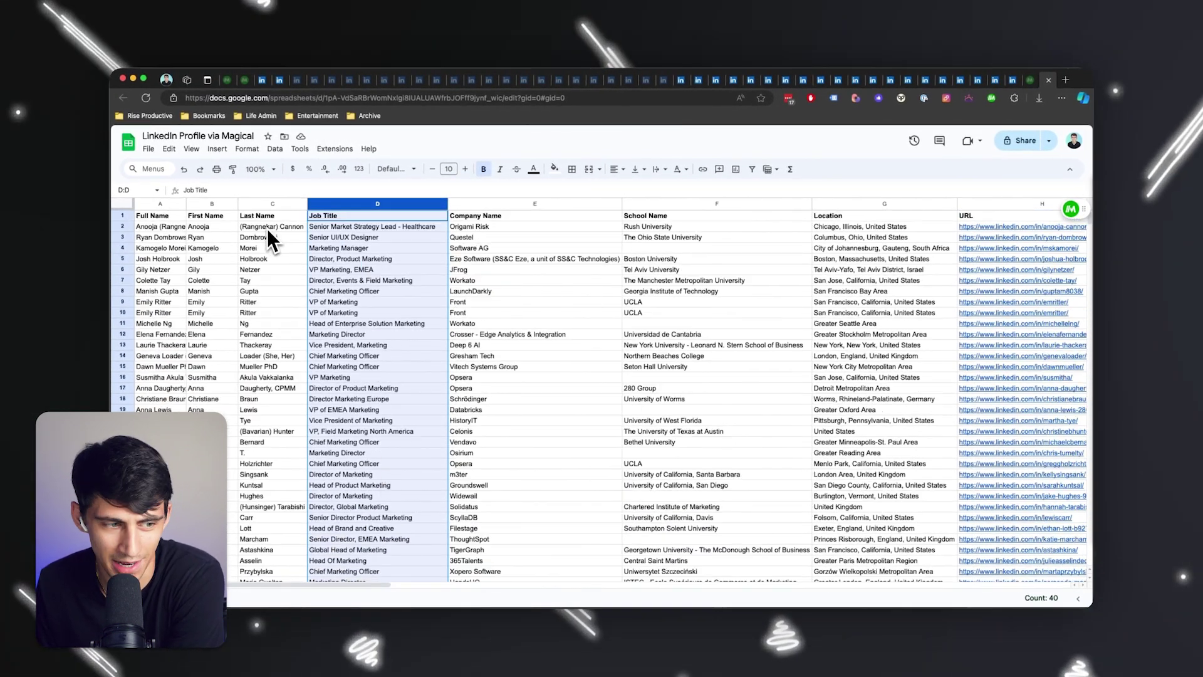
{"action": "scroll", "coordinate": [267, 228], "scroll_direction": "down", "scroll_amount": 3}
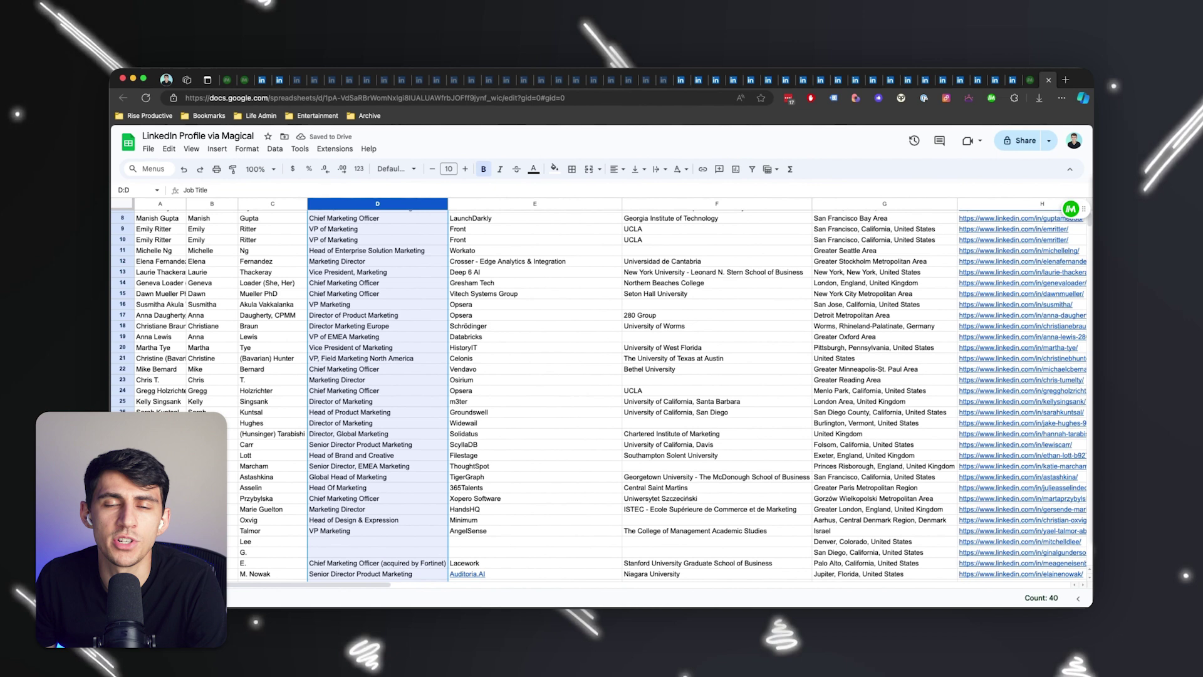
{"action": "scroll", "coordinate": [397, 483], "scroll_direction": "up", "scroll_amount": 3}
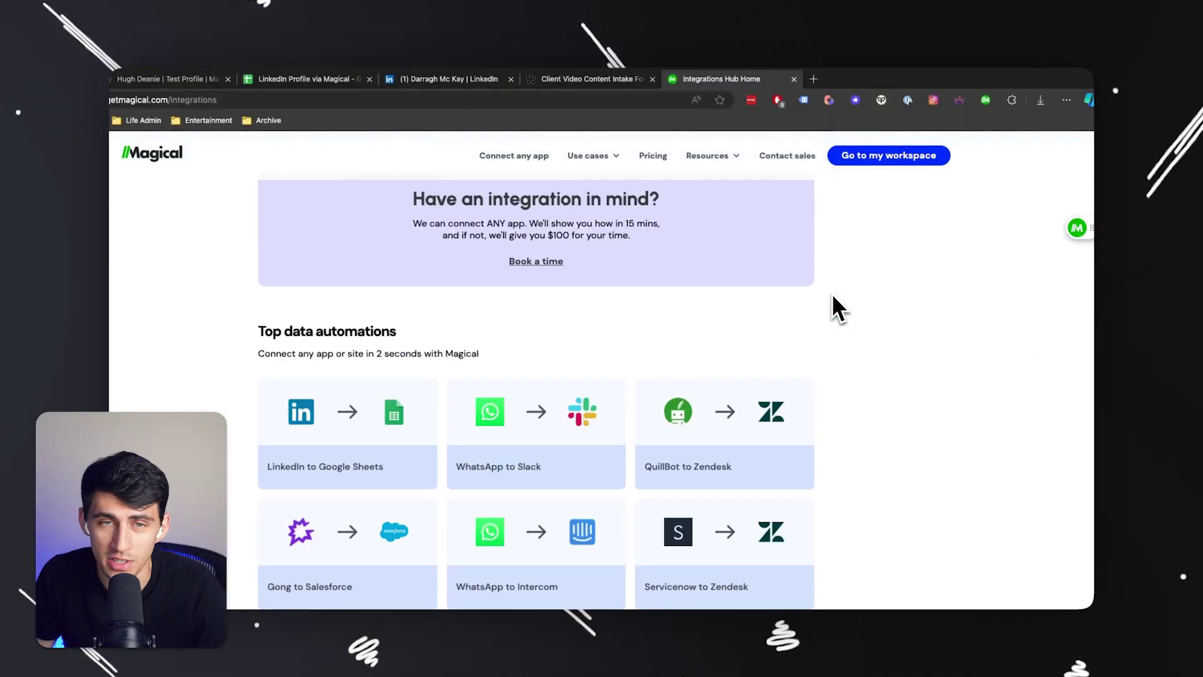
Scroll the Integrations Hub page down to the Top apps section.
{"action": "scroll", "coordinate": [833, 309], "scroll_direction": "down", "scroll_amount": 5}
{"action": "scroll", "coordinate": [898, 327], "scroll_direction": "down", "scroll_amount": 8}
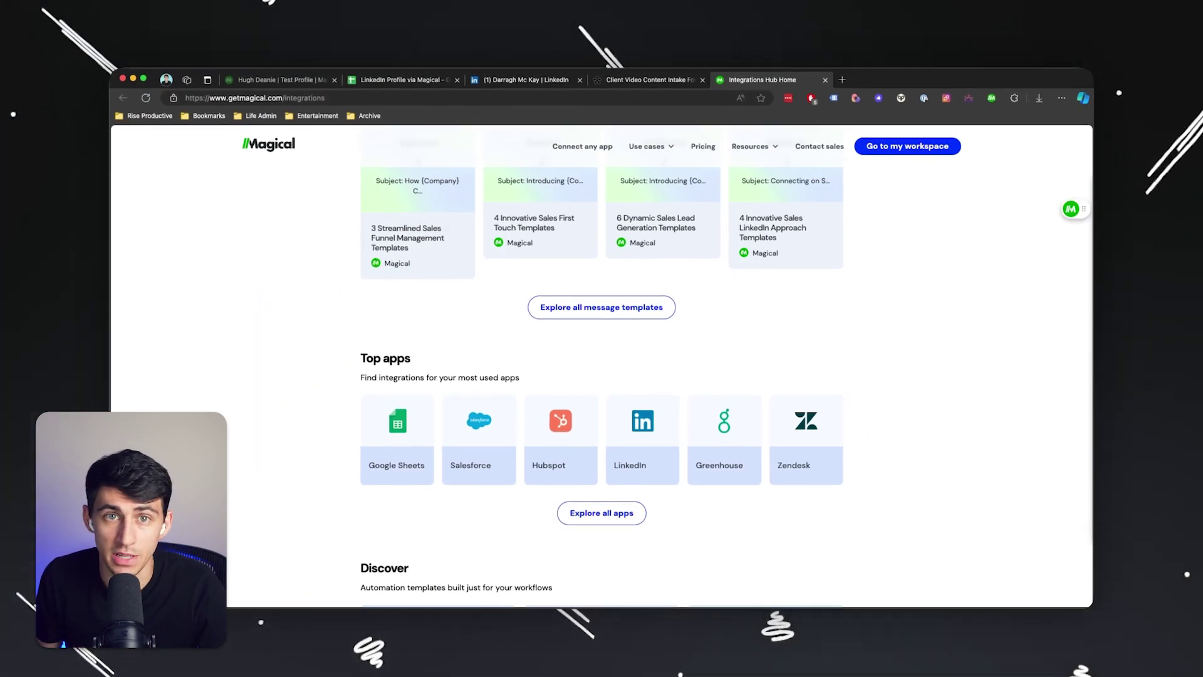
Open Explore all apps, browse the alphabetical app grid, then go to the Test Profile tab.
{"action": "scroll", "coordinate": [1013, 462], "scroll_direction": "down", "scroll_amount": 4}
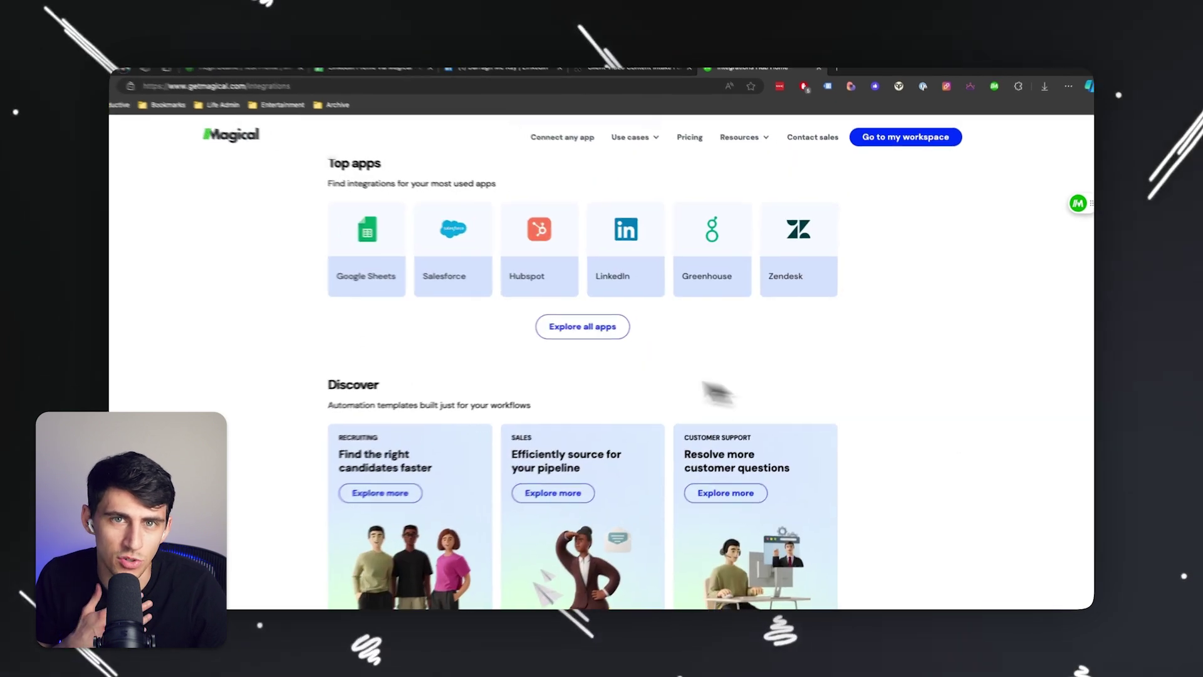
{"action": "left_click", "coordinate": [573, 327]}
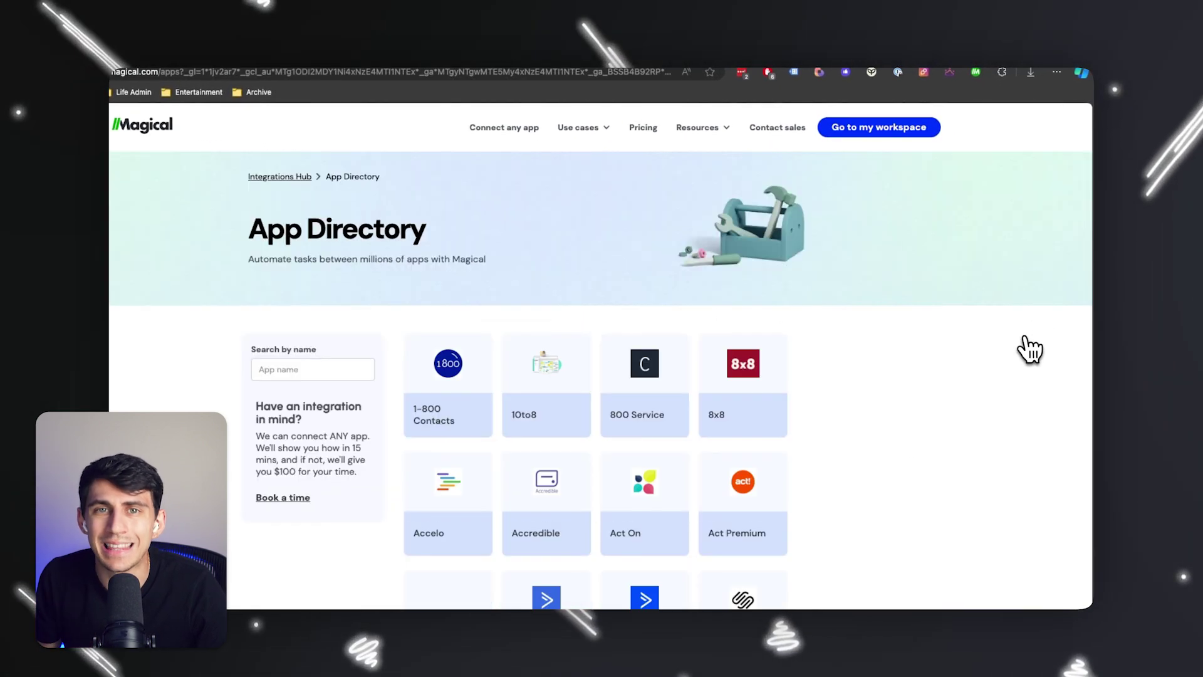
{"action": "scroll", "coordinate": [1044, 337], "scroll_direction": "down", "scroll_amount": 5}
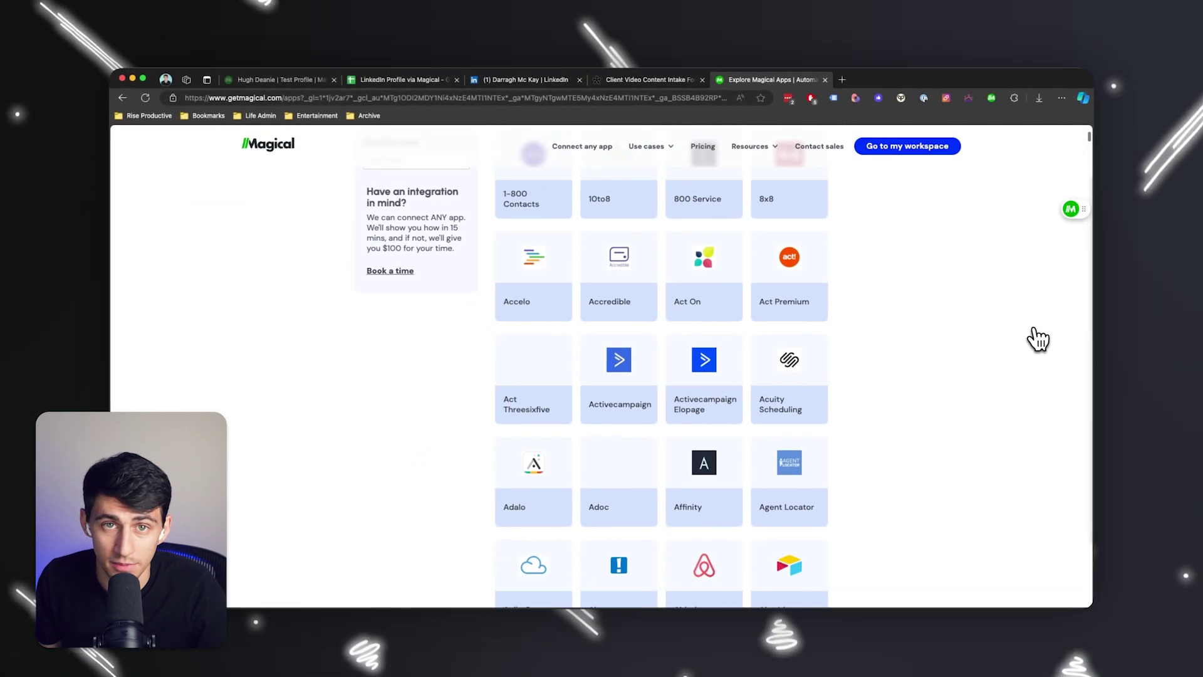
{"action": "left_click", "coordinate": [270, 80]}
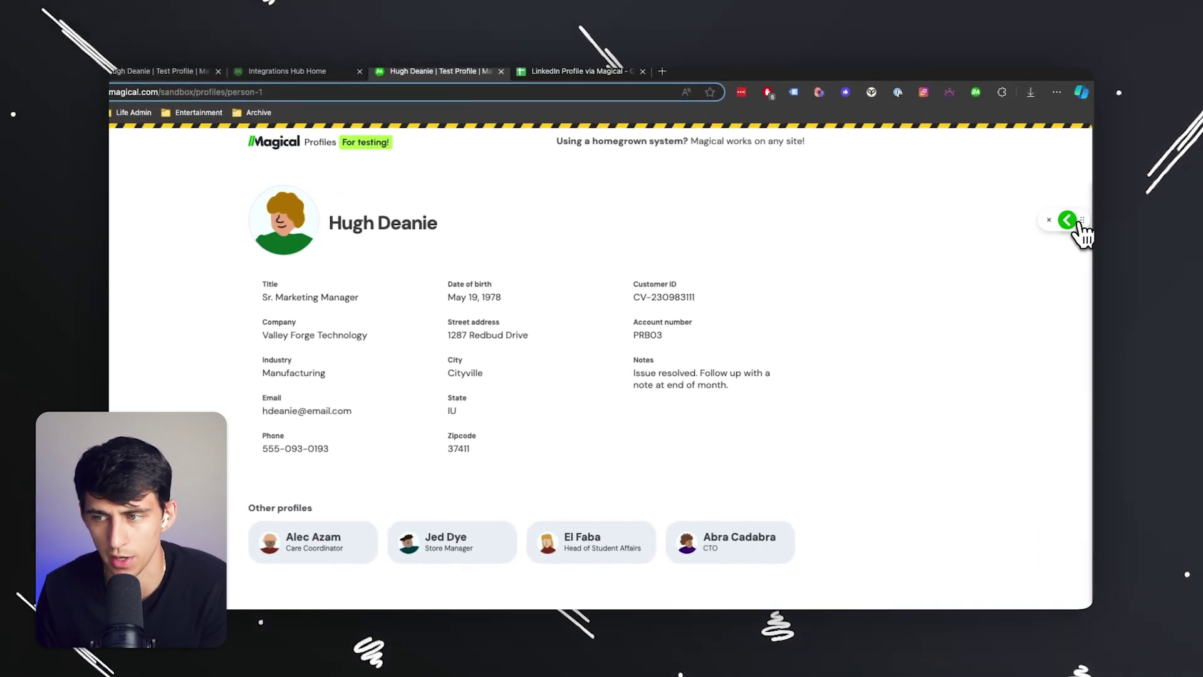
Run the suggested sample automation from the Magical panel to fill the test form's profile fields.
{"action": "left_click", "coordinate": [1071, 223]}
{"action": "left_click", "coordinate": [865, 221]}
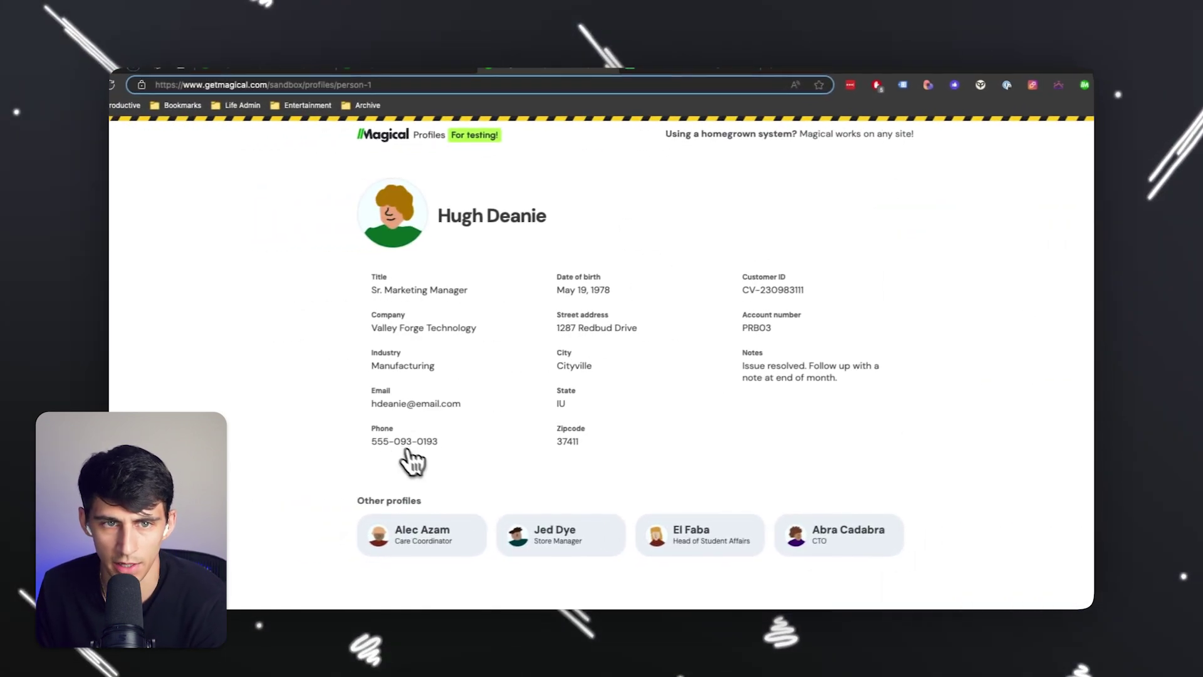
{"action": "left_click", "coordinate": [410, 76]}
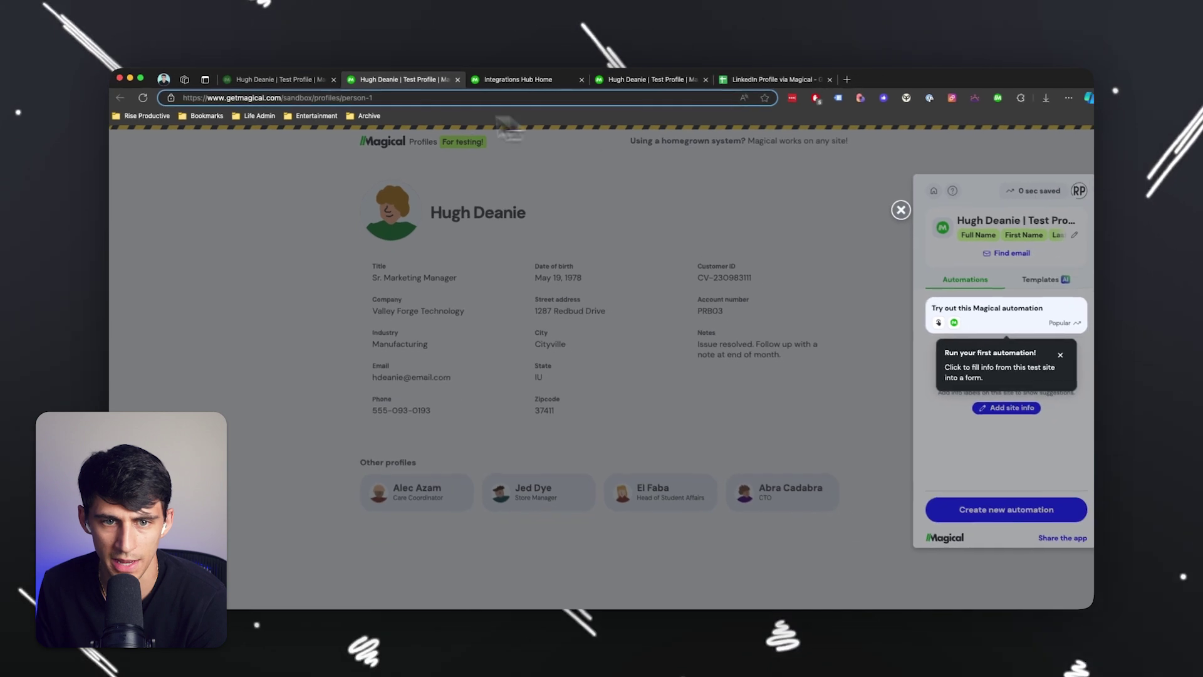
{"action": "left_click", "coordinate": [994, 363]}
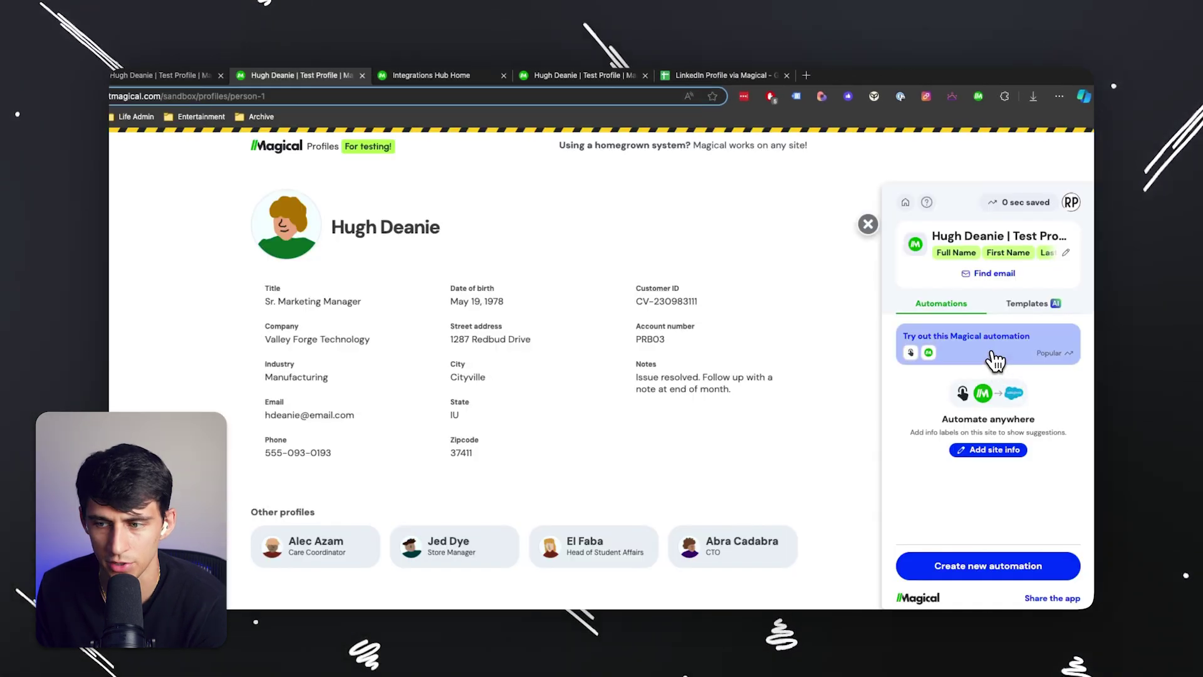
{"action": "left_click", "coordinate": [996, 360]}
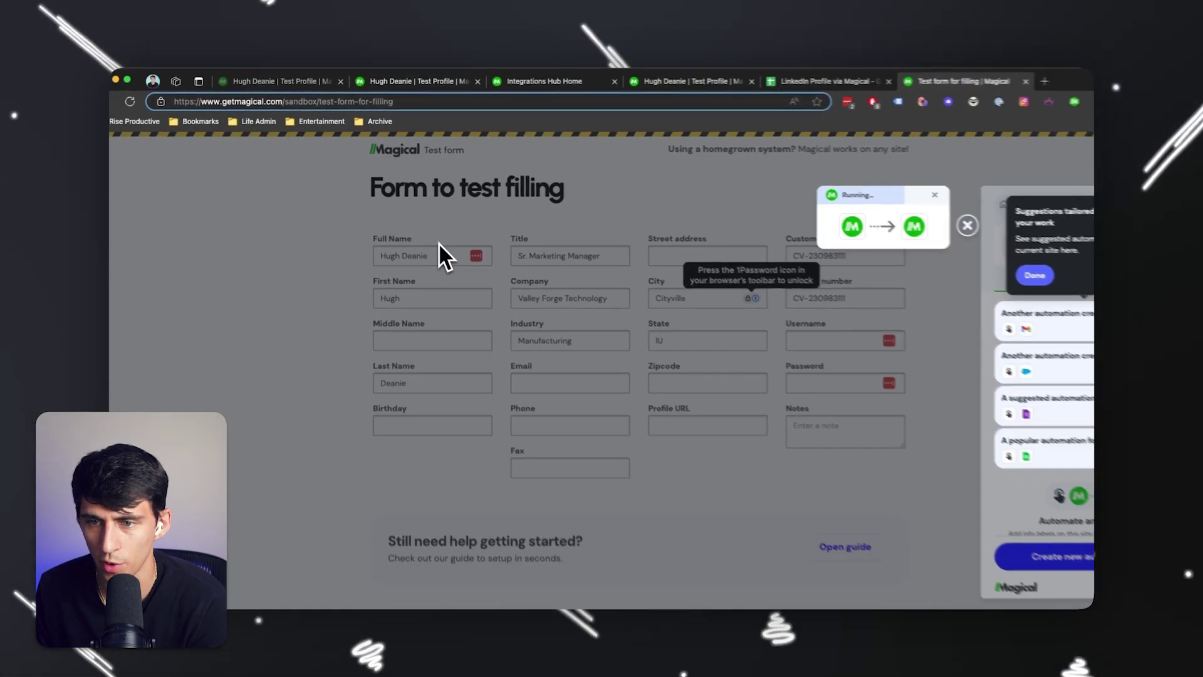
{"action": "left_click", "coordinate": [1044, 278]}
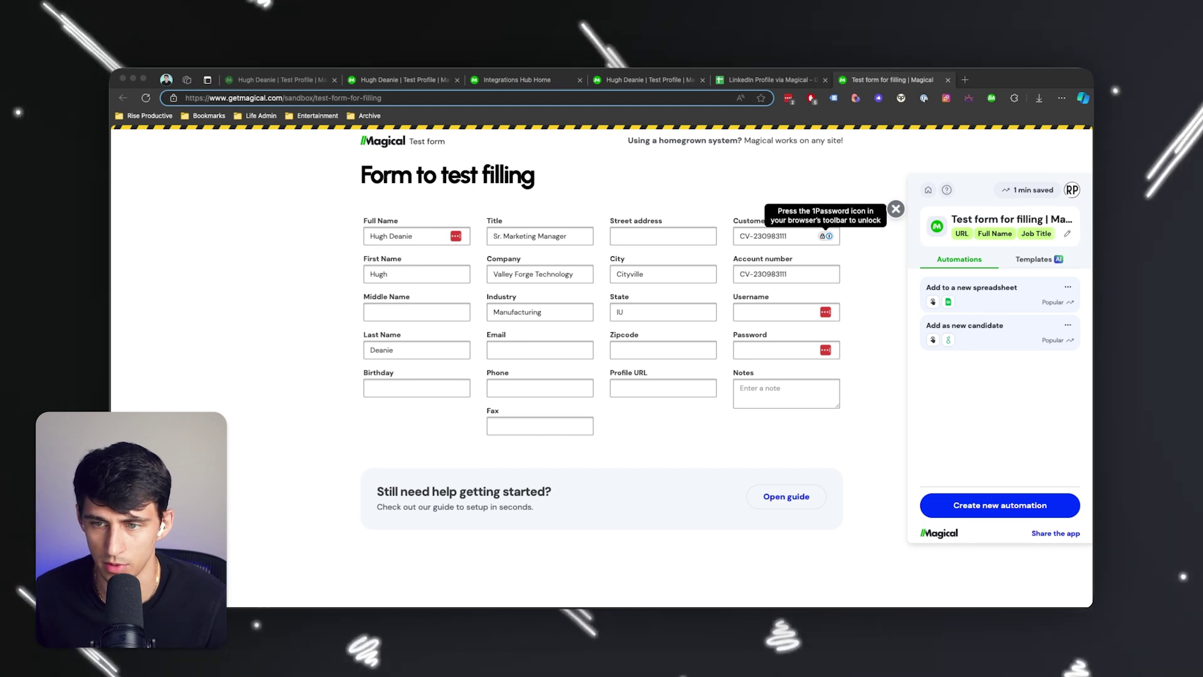
{"action": "left_click", "coordinate": [896, 209]}
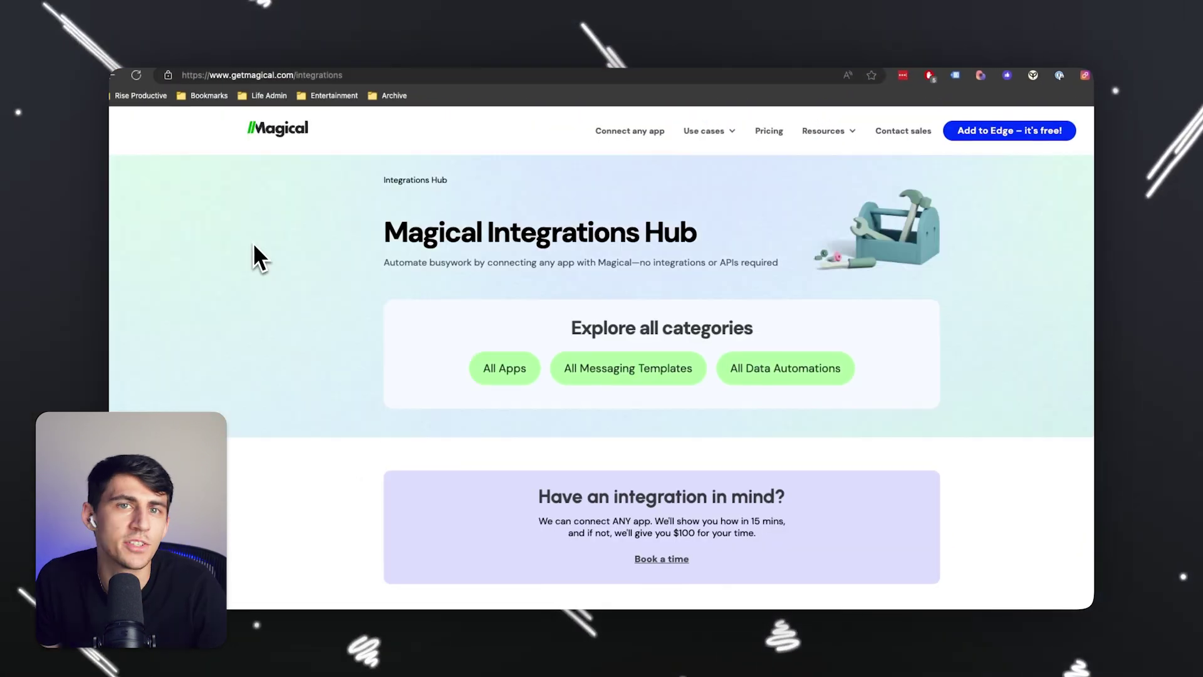
Scroll through data automations, message templates, top apps and Discover templates, then return to the top.
{"action": "scroll", "coordinate": [1058, 358], "scroll_direction": "down", "scroll_amount": 3}
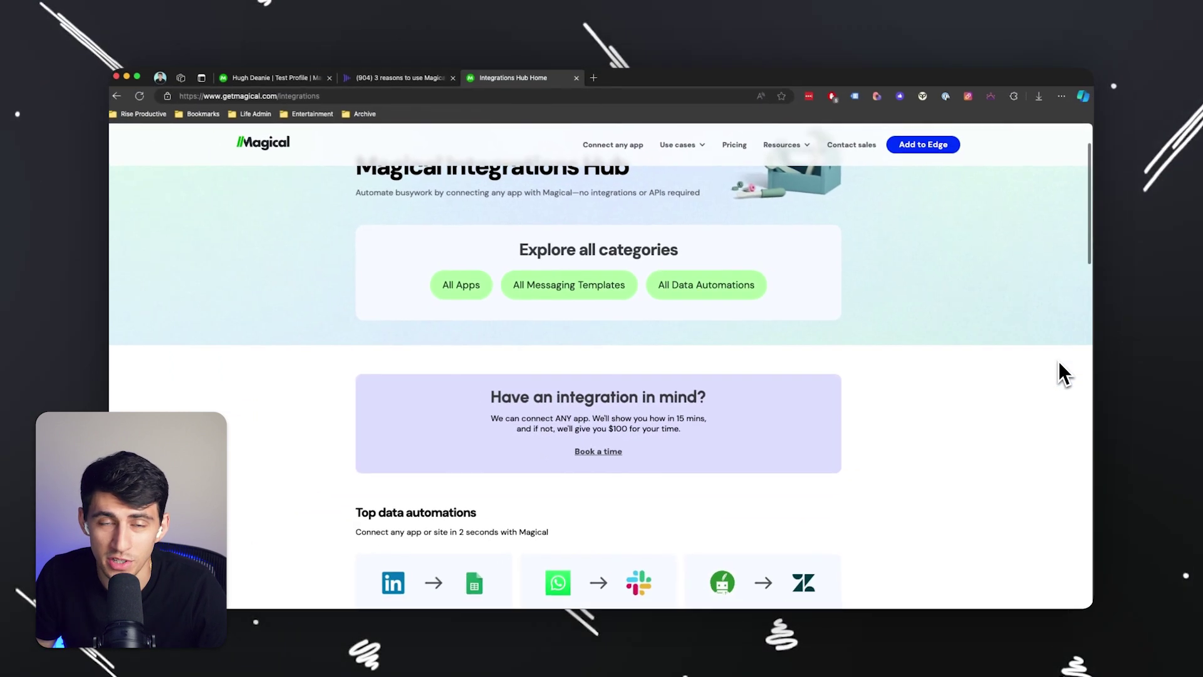
{"action": "scroll", "coordinate": [1059, 362], "scroll_direction": "down", "scroll_amount": 5}
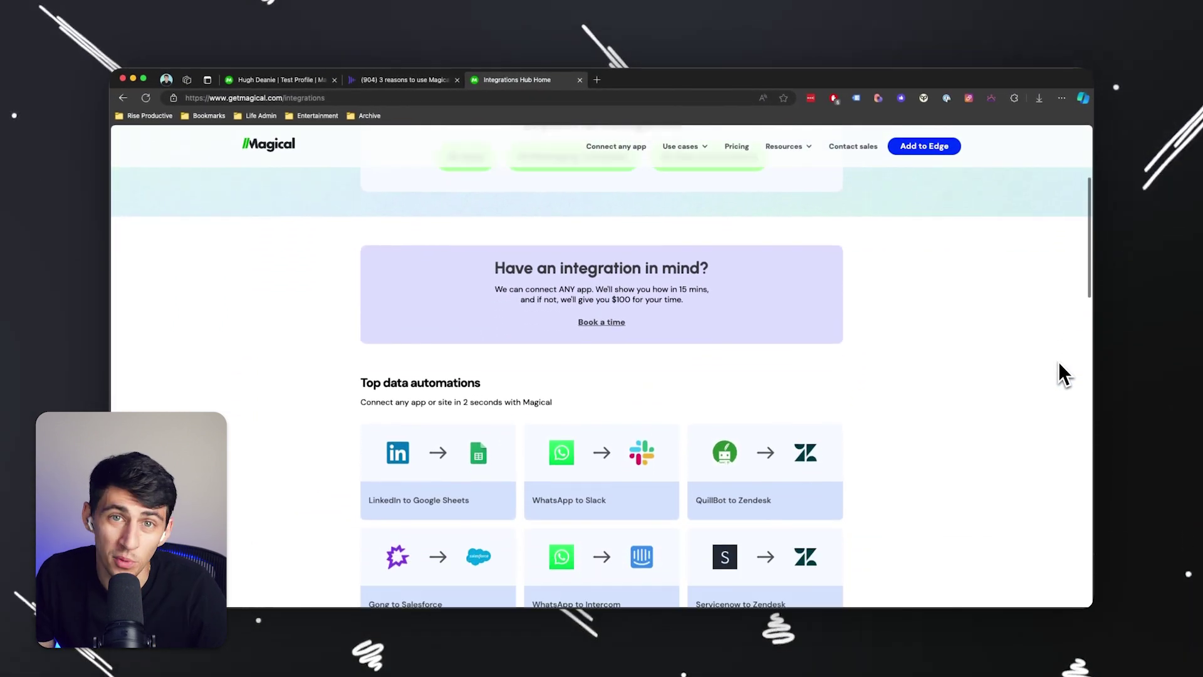
{"action": "scroll", "coordinate": [1059, 362], "scroll_direction": "down", "scroll_amount": 5}
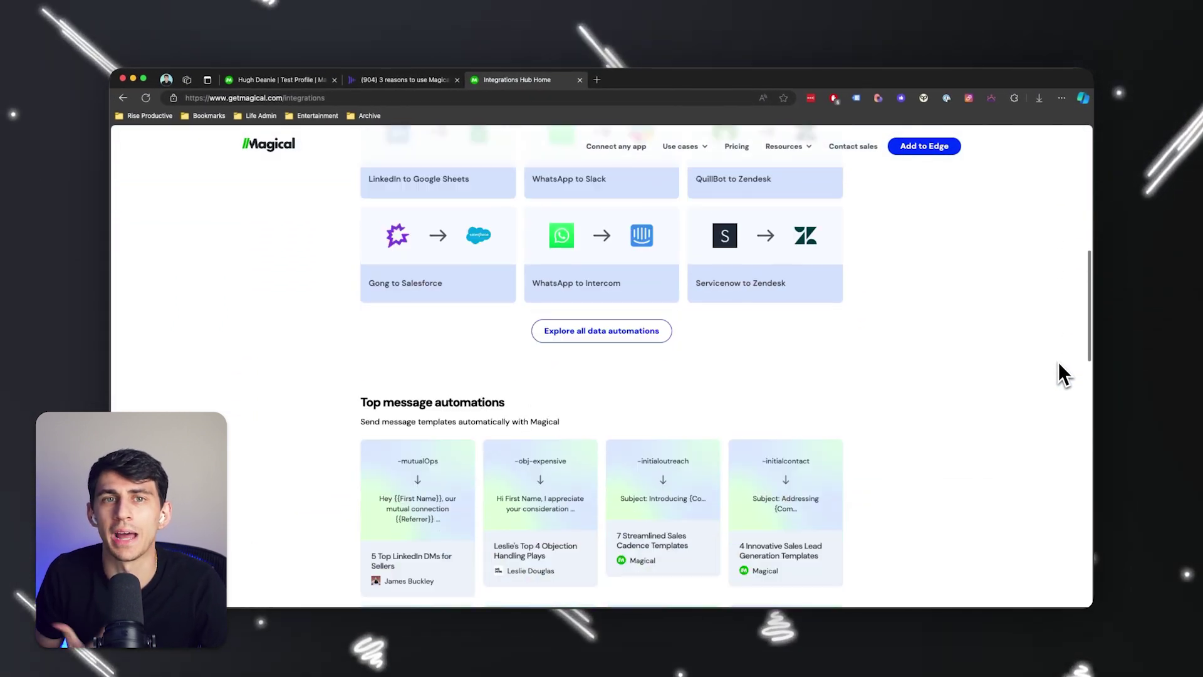
{"action": "scroll", "coordinate": [1058, 363], "scroll_direction": "down", "scroll_amount": 4}
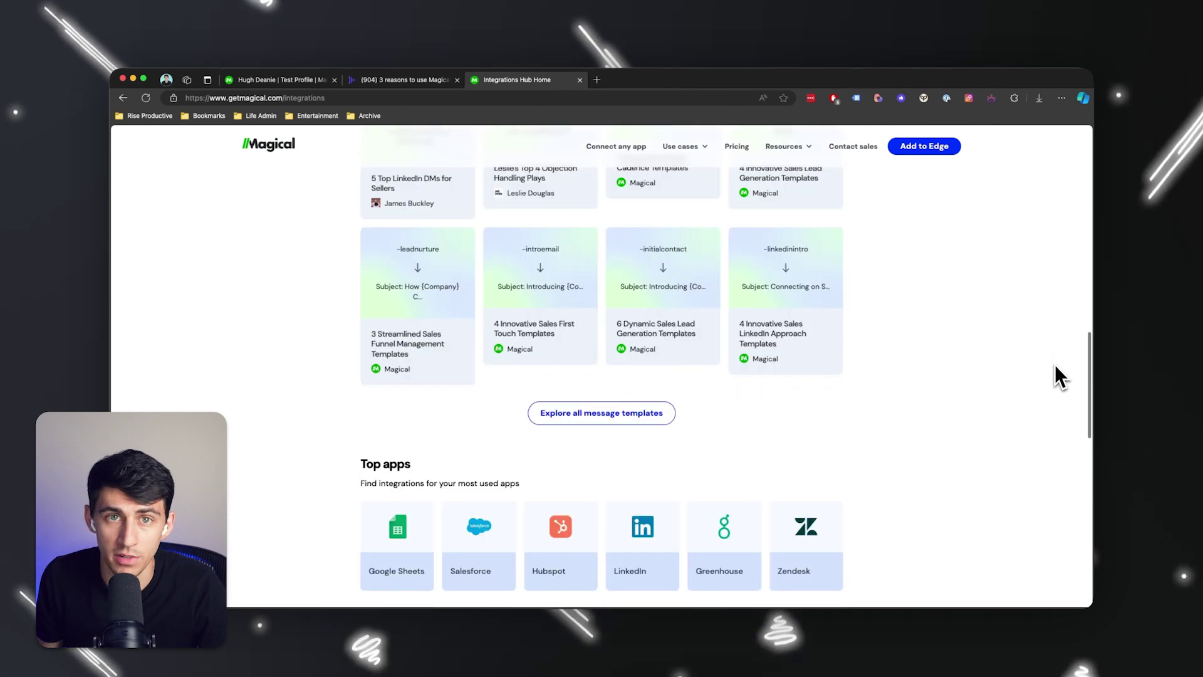
{"action": "scroll", "coordinate": [1055, 366], "scroll_direction": "down", "scroll_amount": 5}
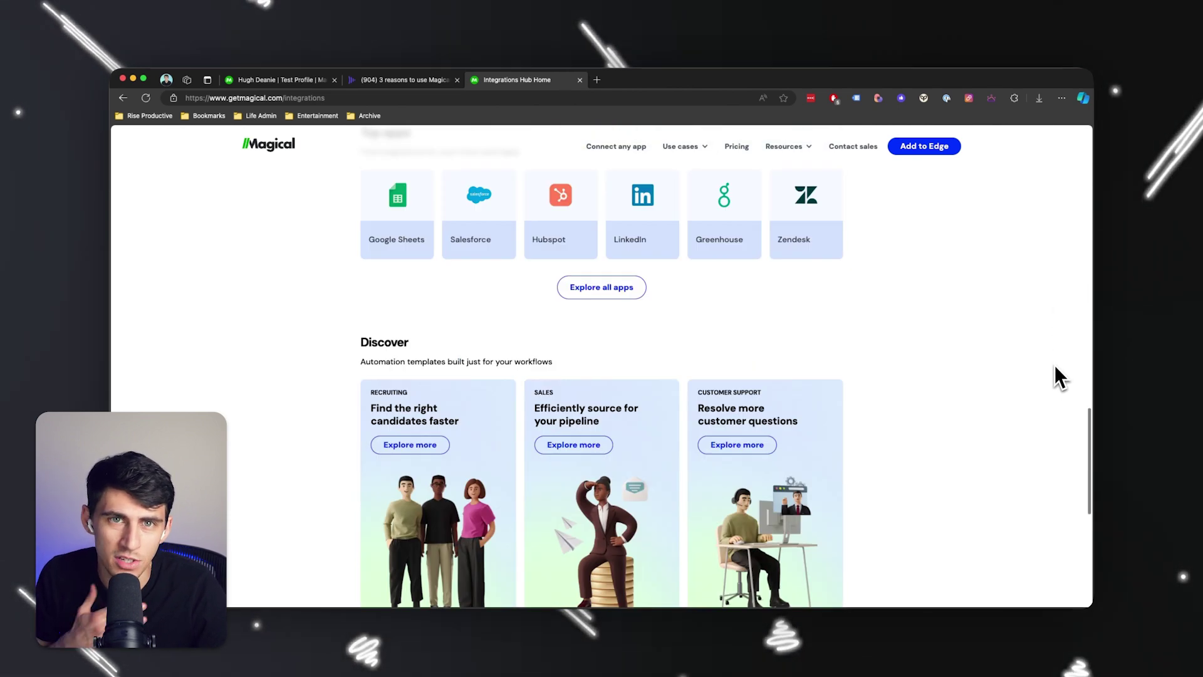
{"action": "key", "text": "Home"}
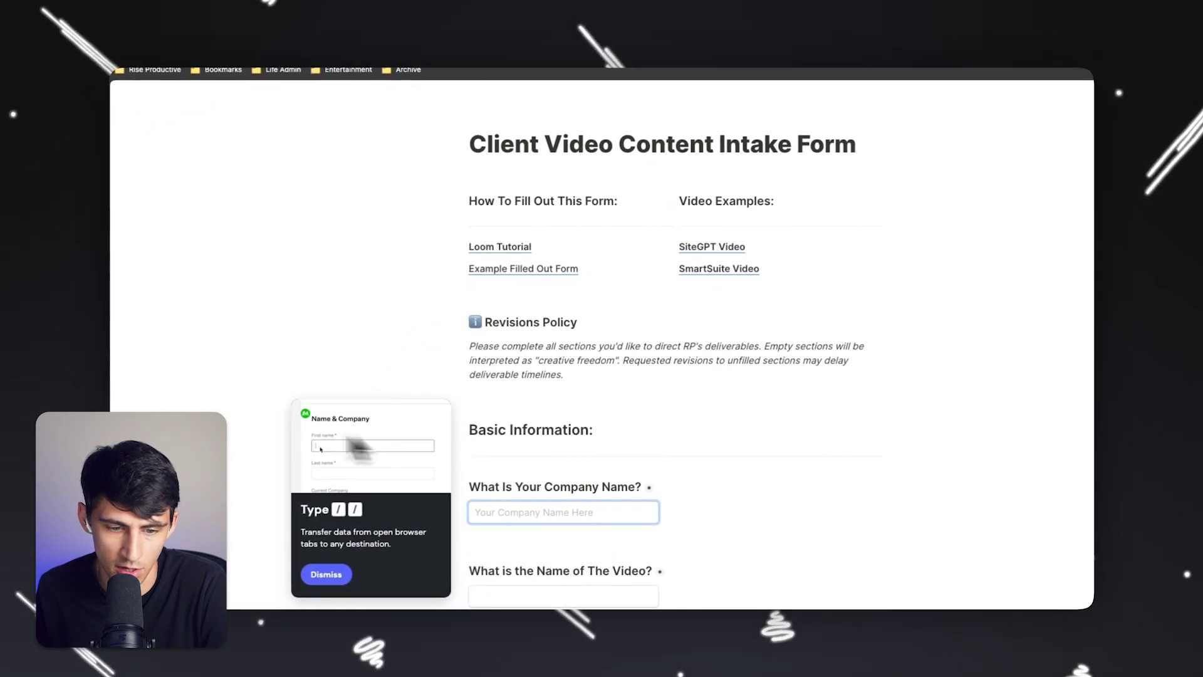
Fill the Company Name answer with the LinkedIn contact's full name using //.
{"action": "type", "text": "//"}
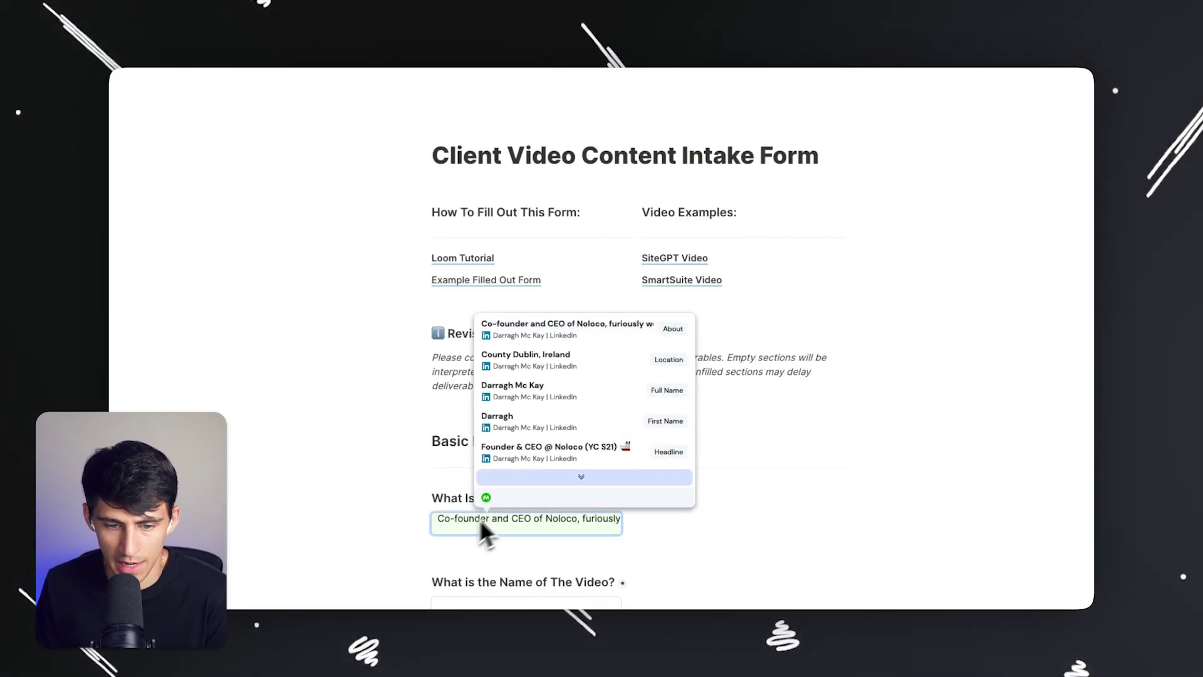
{"action": "key", "text": "Down"}
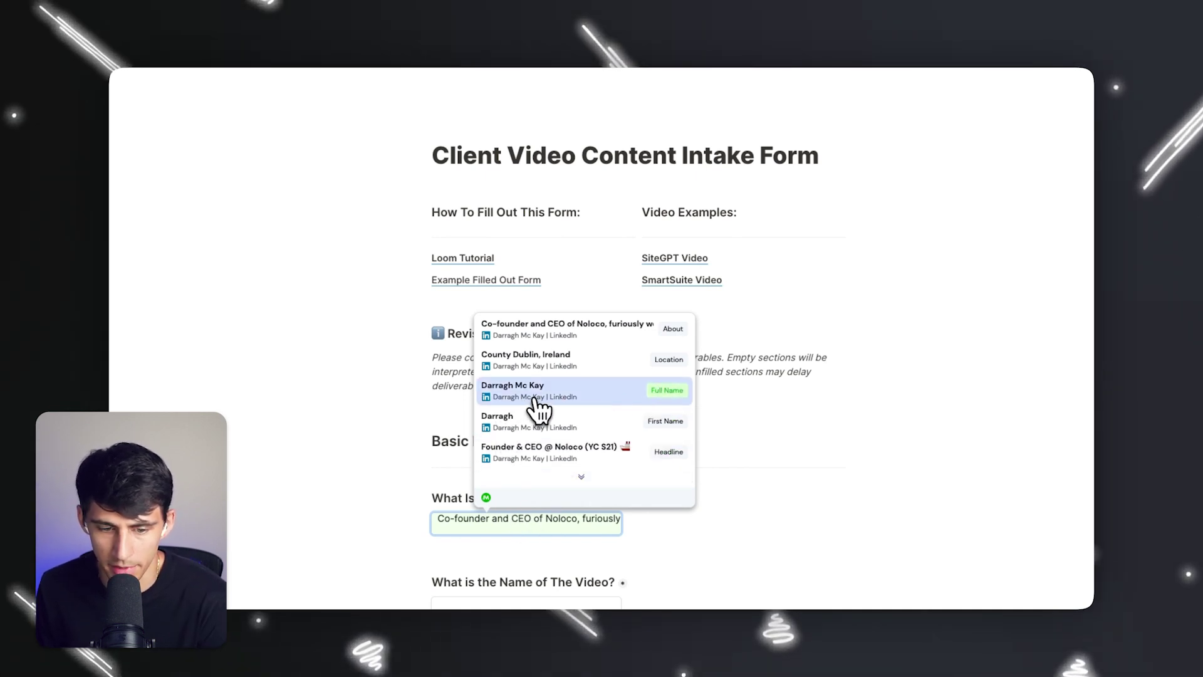
{"action": "key", "text": "Escape"}
{"action": "scroll", "coordinate": [501, 369], "scroll_direction": "down", "scroll_amount": 1}
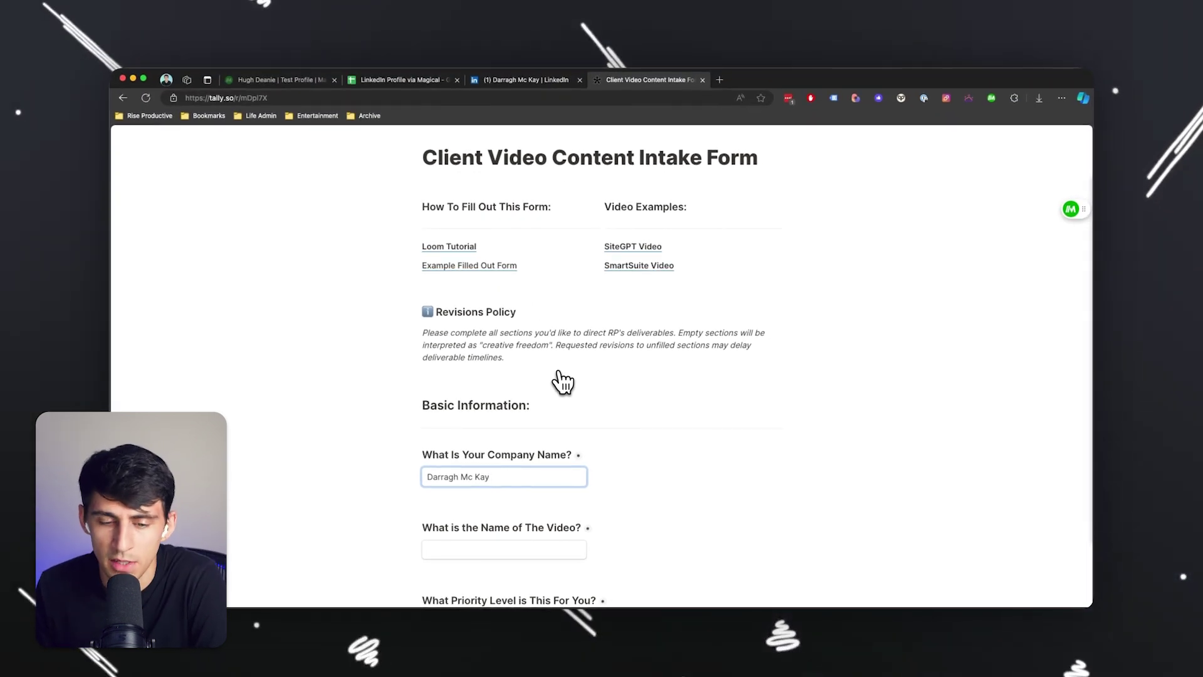
{"action": "left_click", "coordinate": [556, 381]}
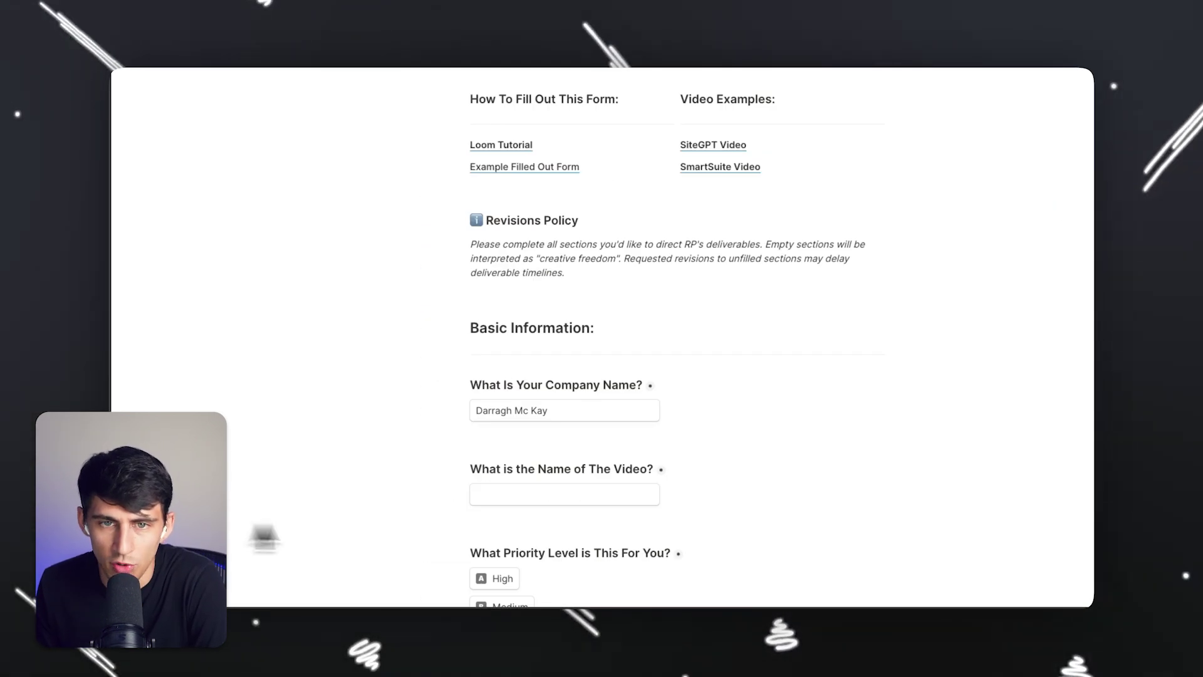
Compare the form with the LinkedIn profile tab, then move to the video name question.
{"action": "left_click", "coordinate": [580, 63]}
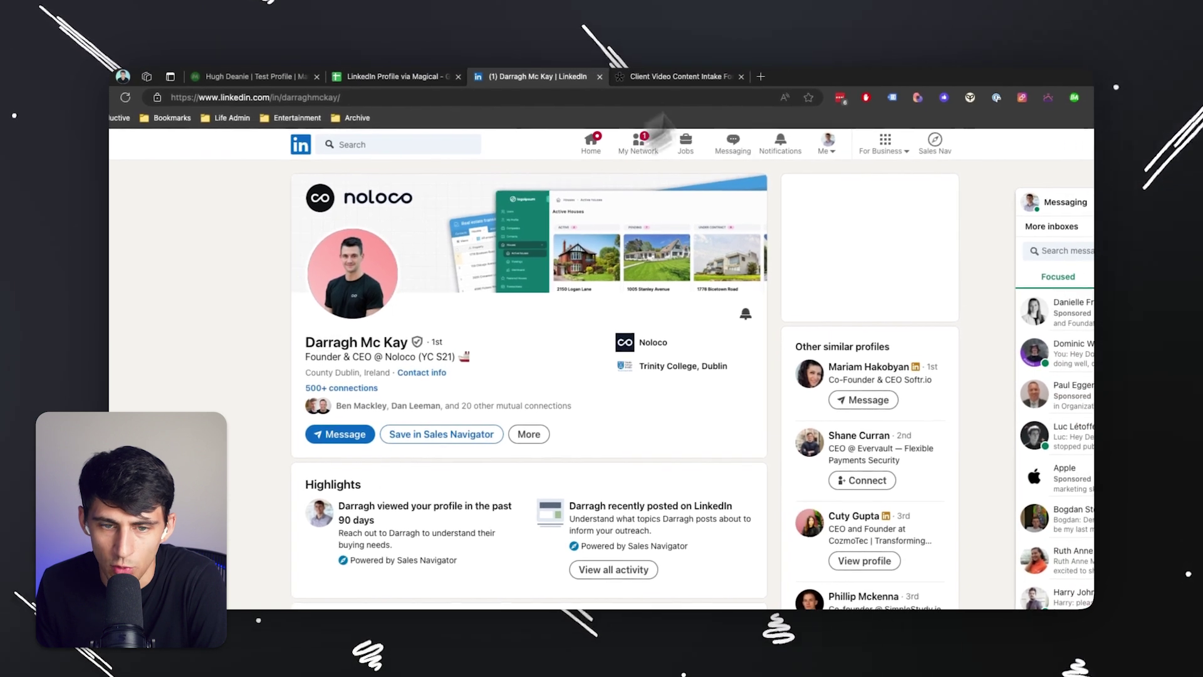
{"action": "left_click", "coordinate": [706, 78]}
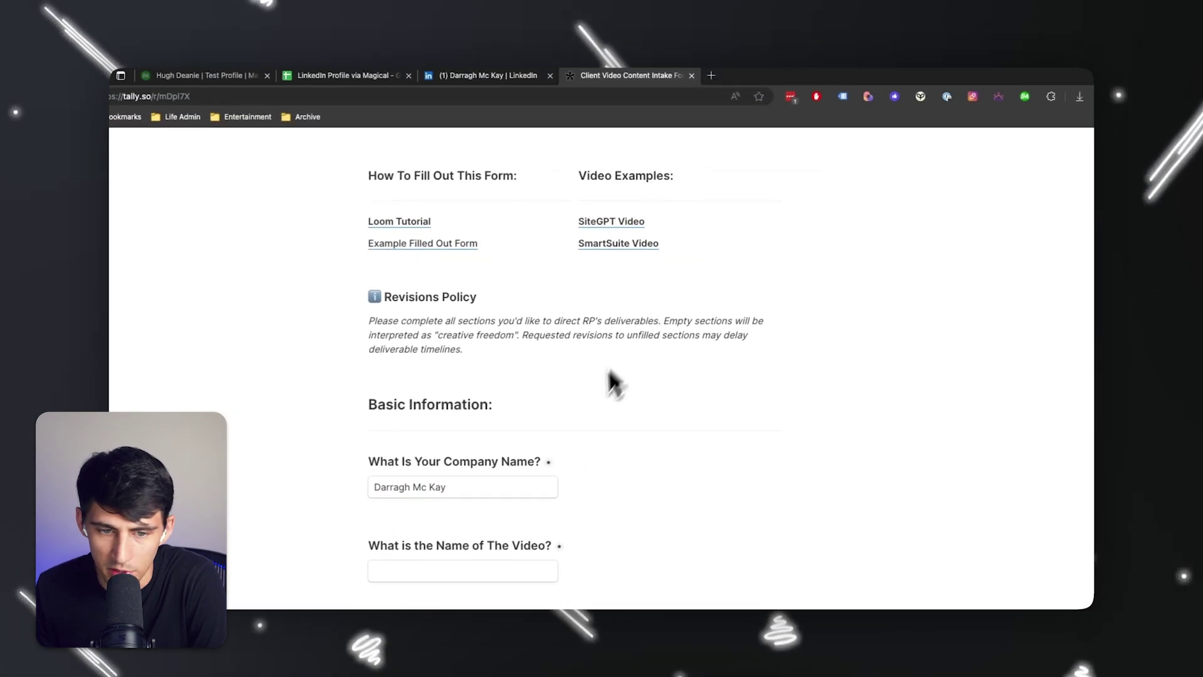
{"action": "scroll", "coordinate": [621, 371], "scroll_direction": "down", "scroll_amount": 2}
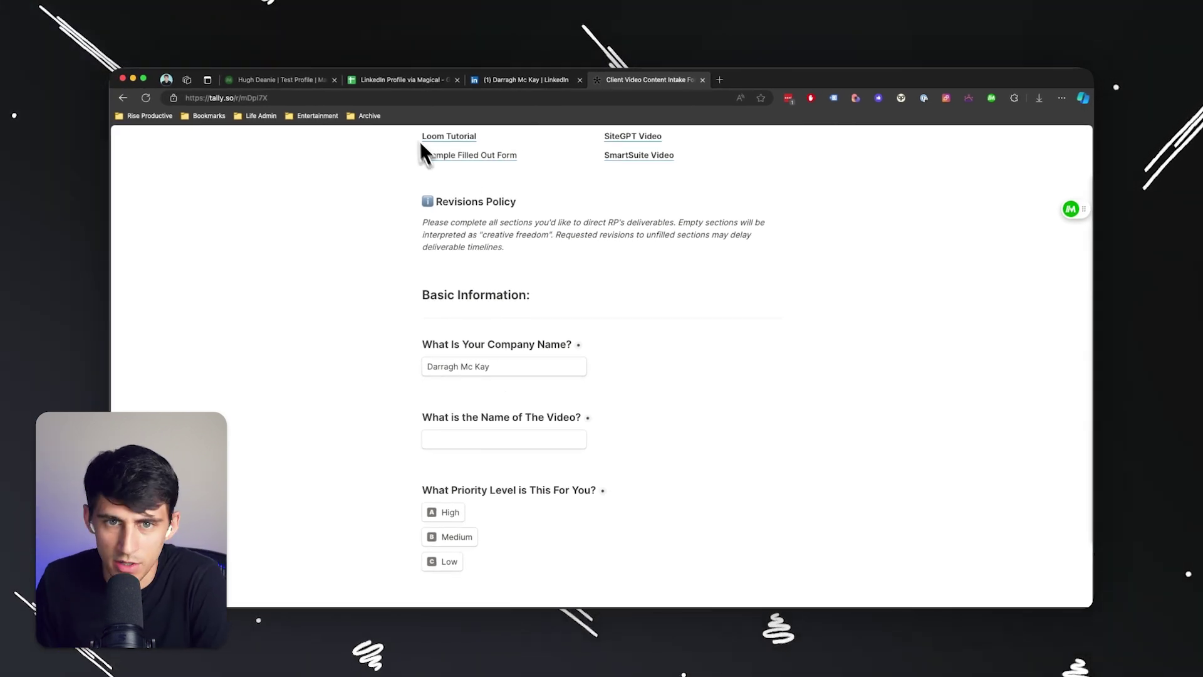
{"action": "left_click", "coordinate": [513, 81]}
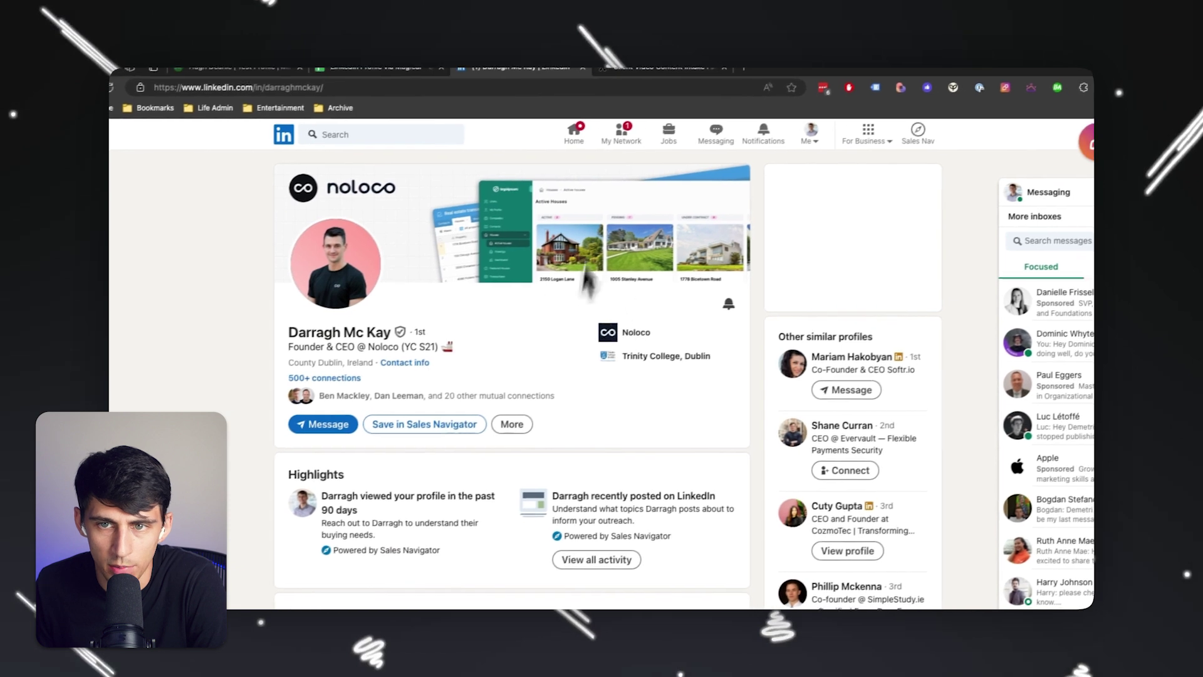
{"action": "left_click", "coordinate": [652, 70]}
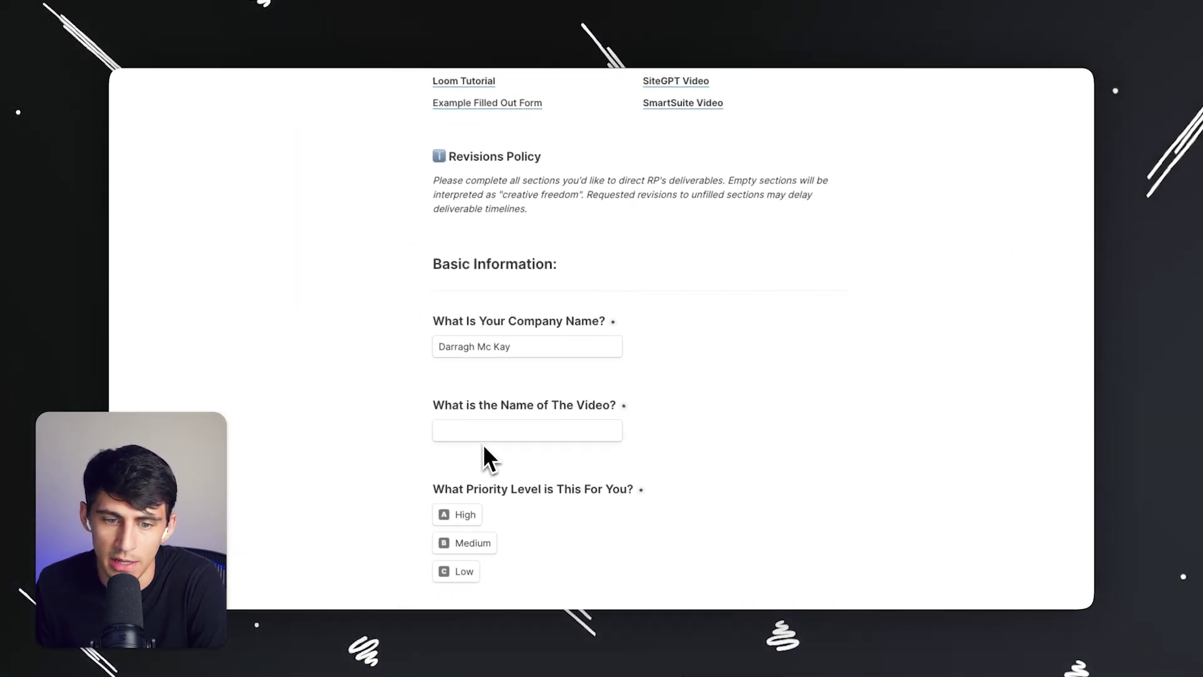
{"action": "scroll", "coordinate": [483, 444], "scroll_direction": "down", "scroll_amount": 1}
{"action": "left_click", "coordinate": [482, 419]}
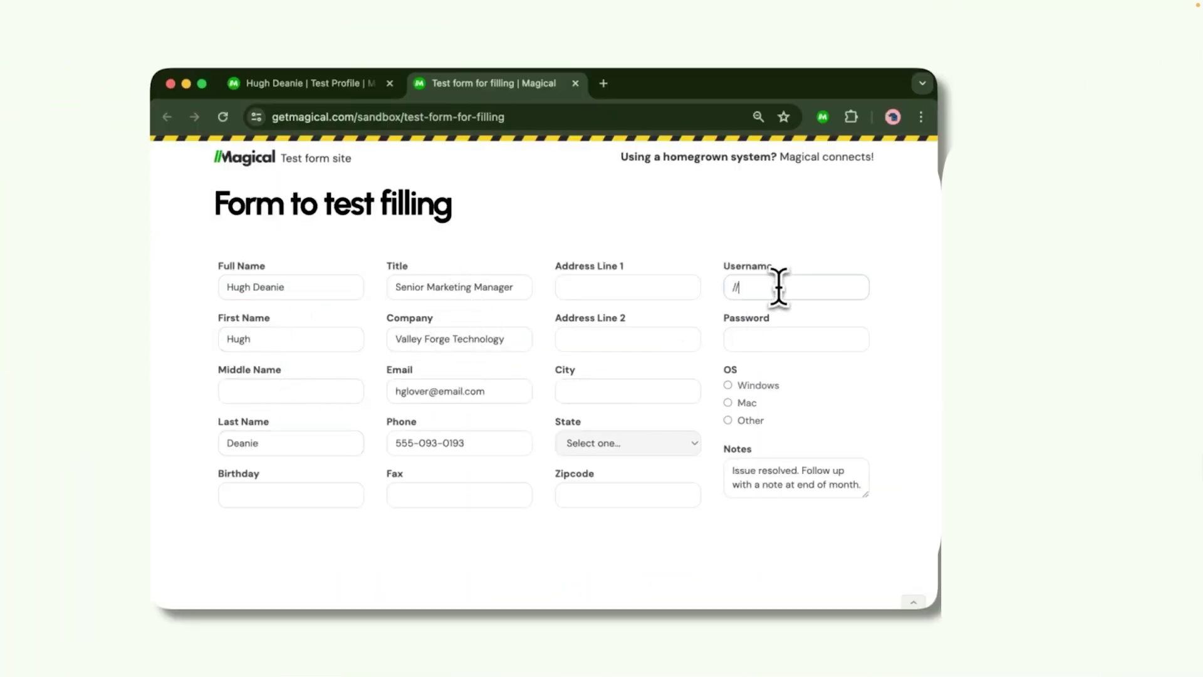
Fill the test form's Username with the suggested Customer ID, then reload the form to clear it.
{"action": "left_click", "coordinate": [765, 388]}
{"action": "left_click", "coordinate": [515, 117]}
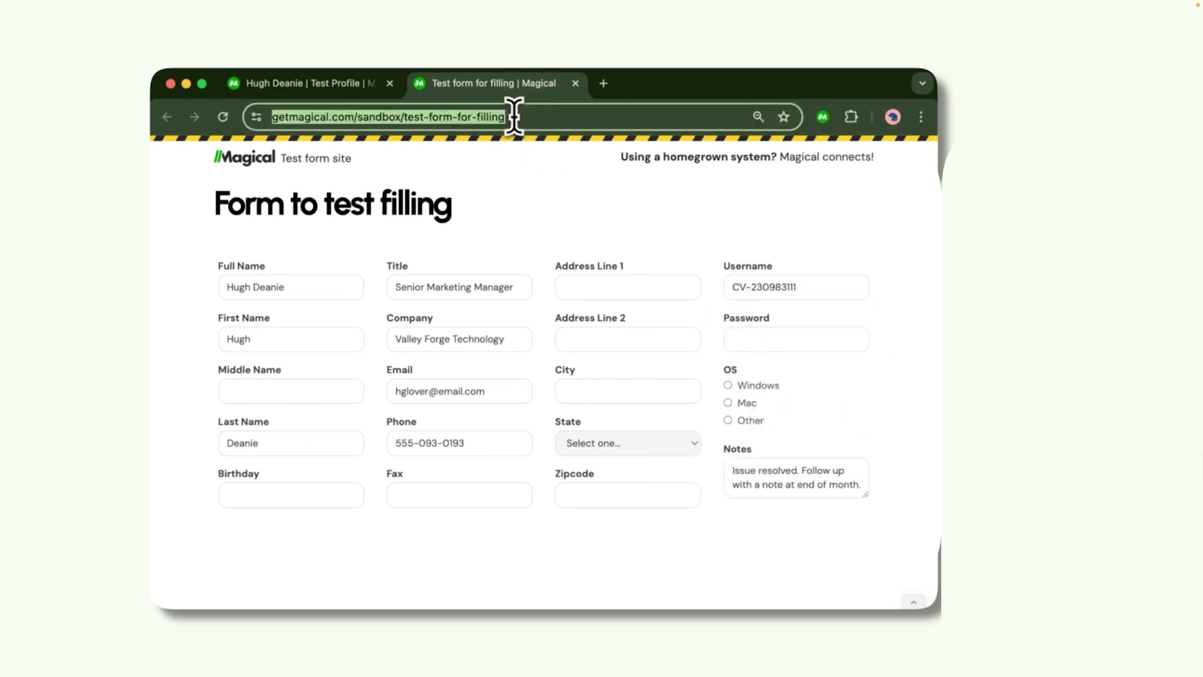
{"action": "key", "text": "Return"}
Show Magical's automations panel on the test profile page and close the test form tab.
{"action": "left_click", "coordinate": [344, 88]}
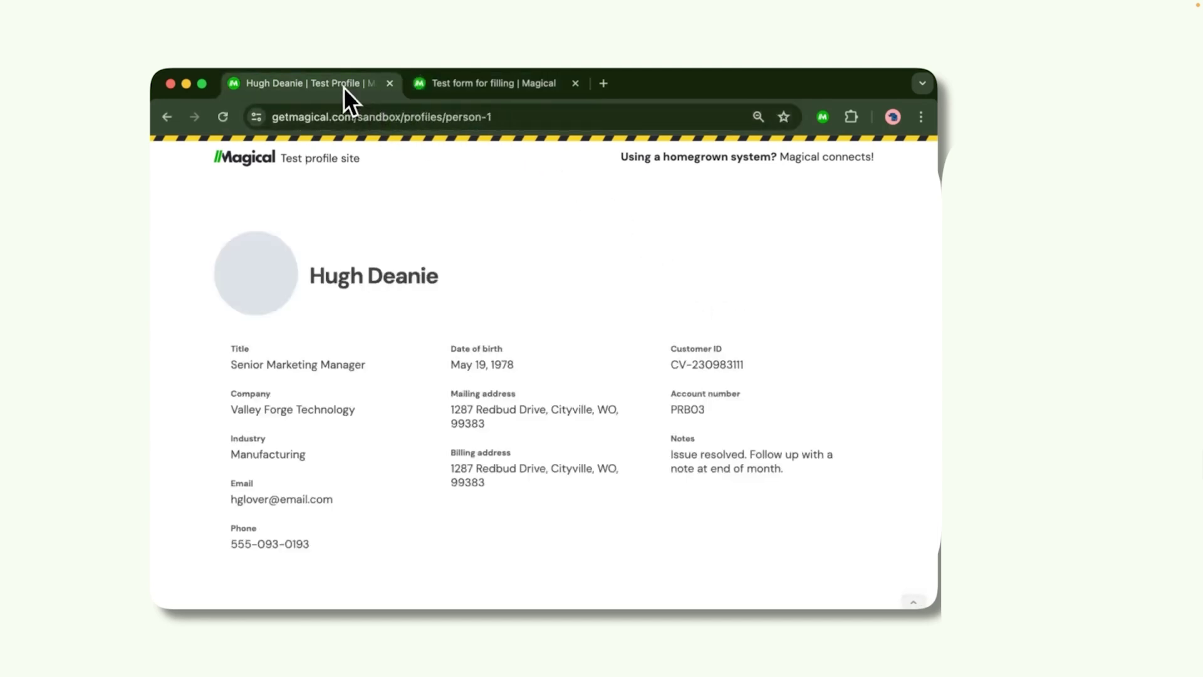
{"action": "left_click", "coordinate": [815, 121]}
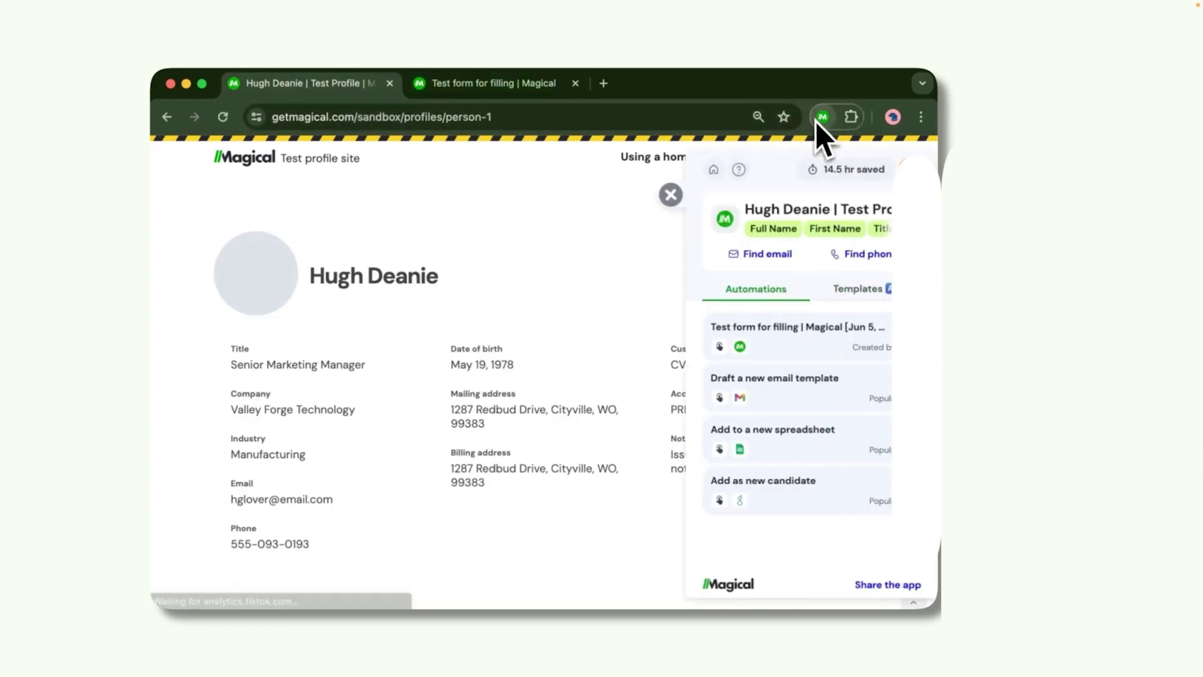
{"action": "left_click", "coordinate": [824, 344]}
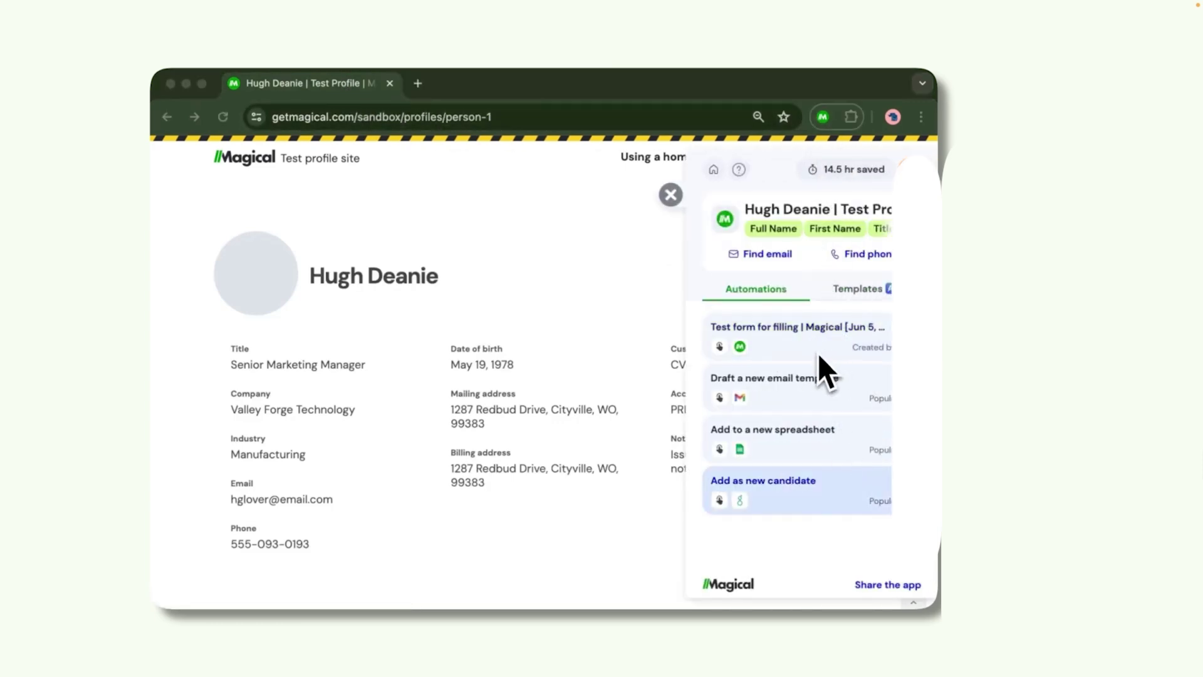